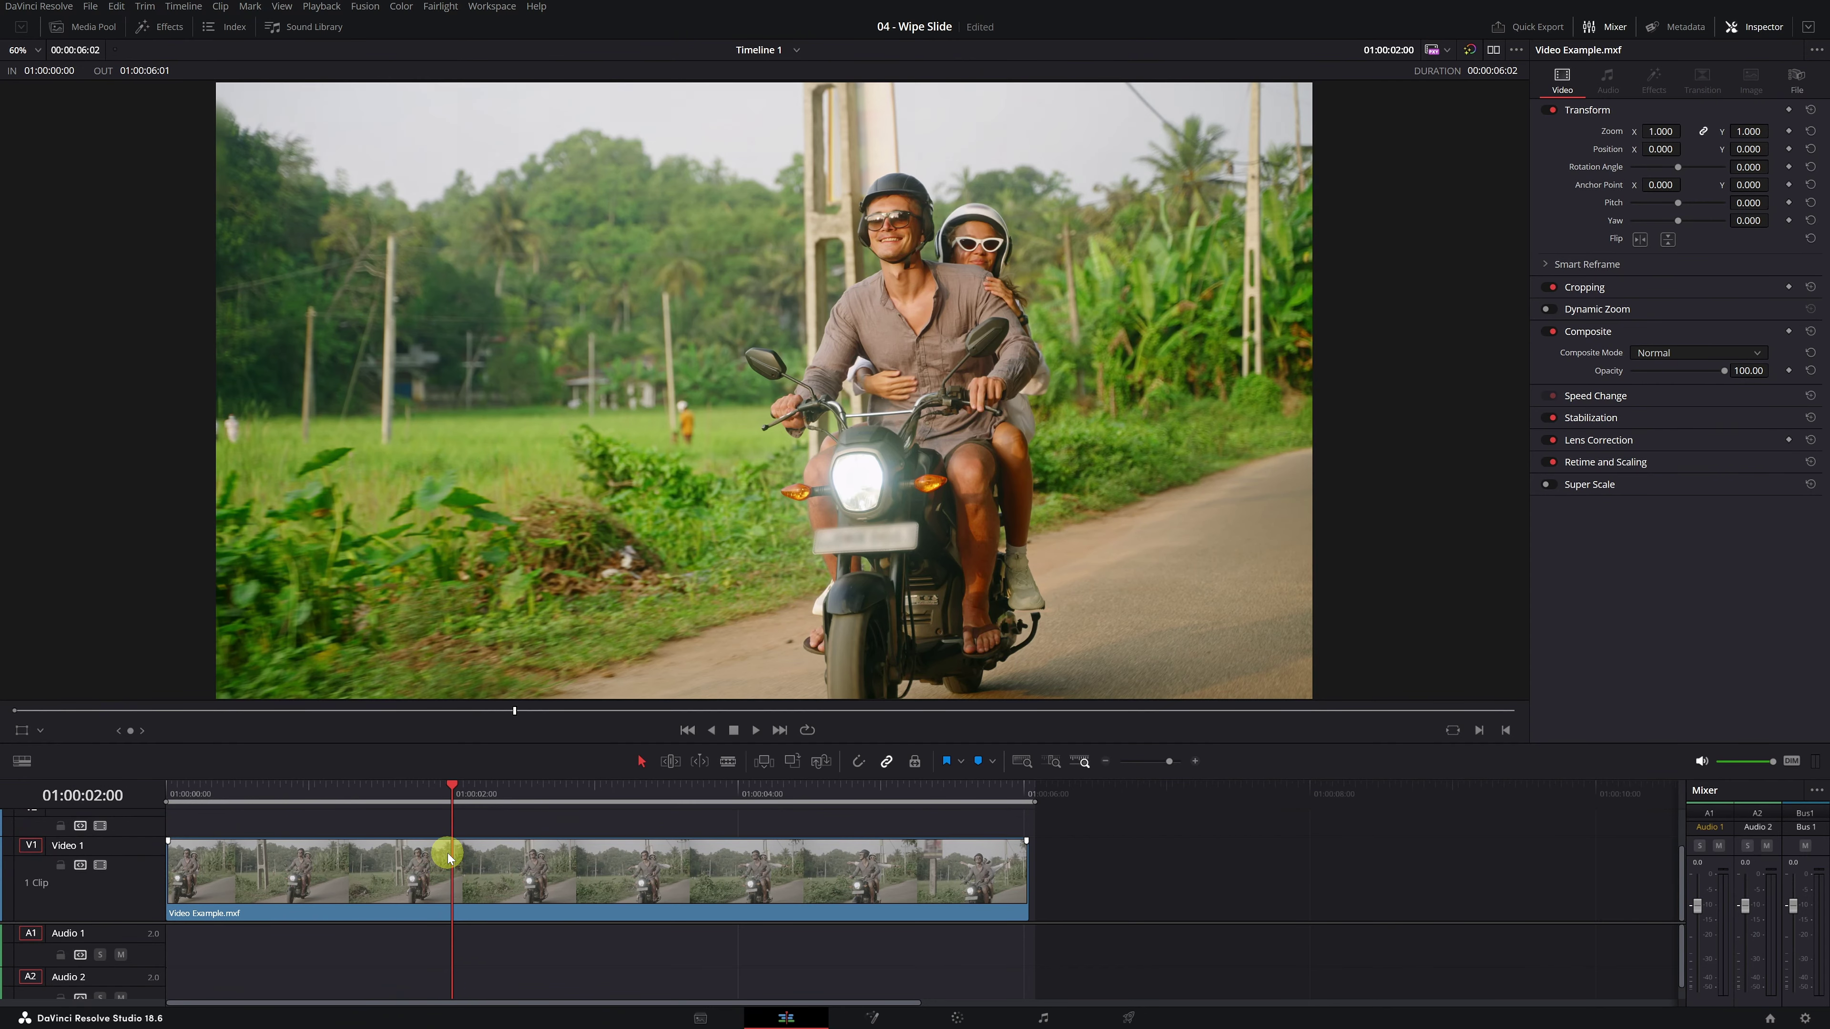
Step: Blade the Video 1 clip at 01:00:02:00, then select each of the two resulting clips
{"action": "left_click", "coordinate": [734, 769]}
{"action": "left_click", "coordinate": [452, 870]}
{"action": "key", "text": "a"}
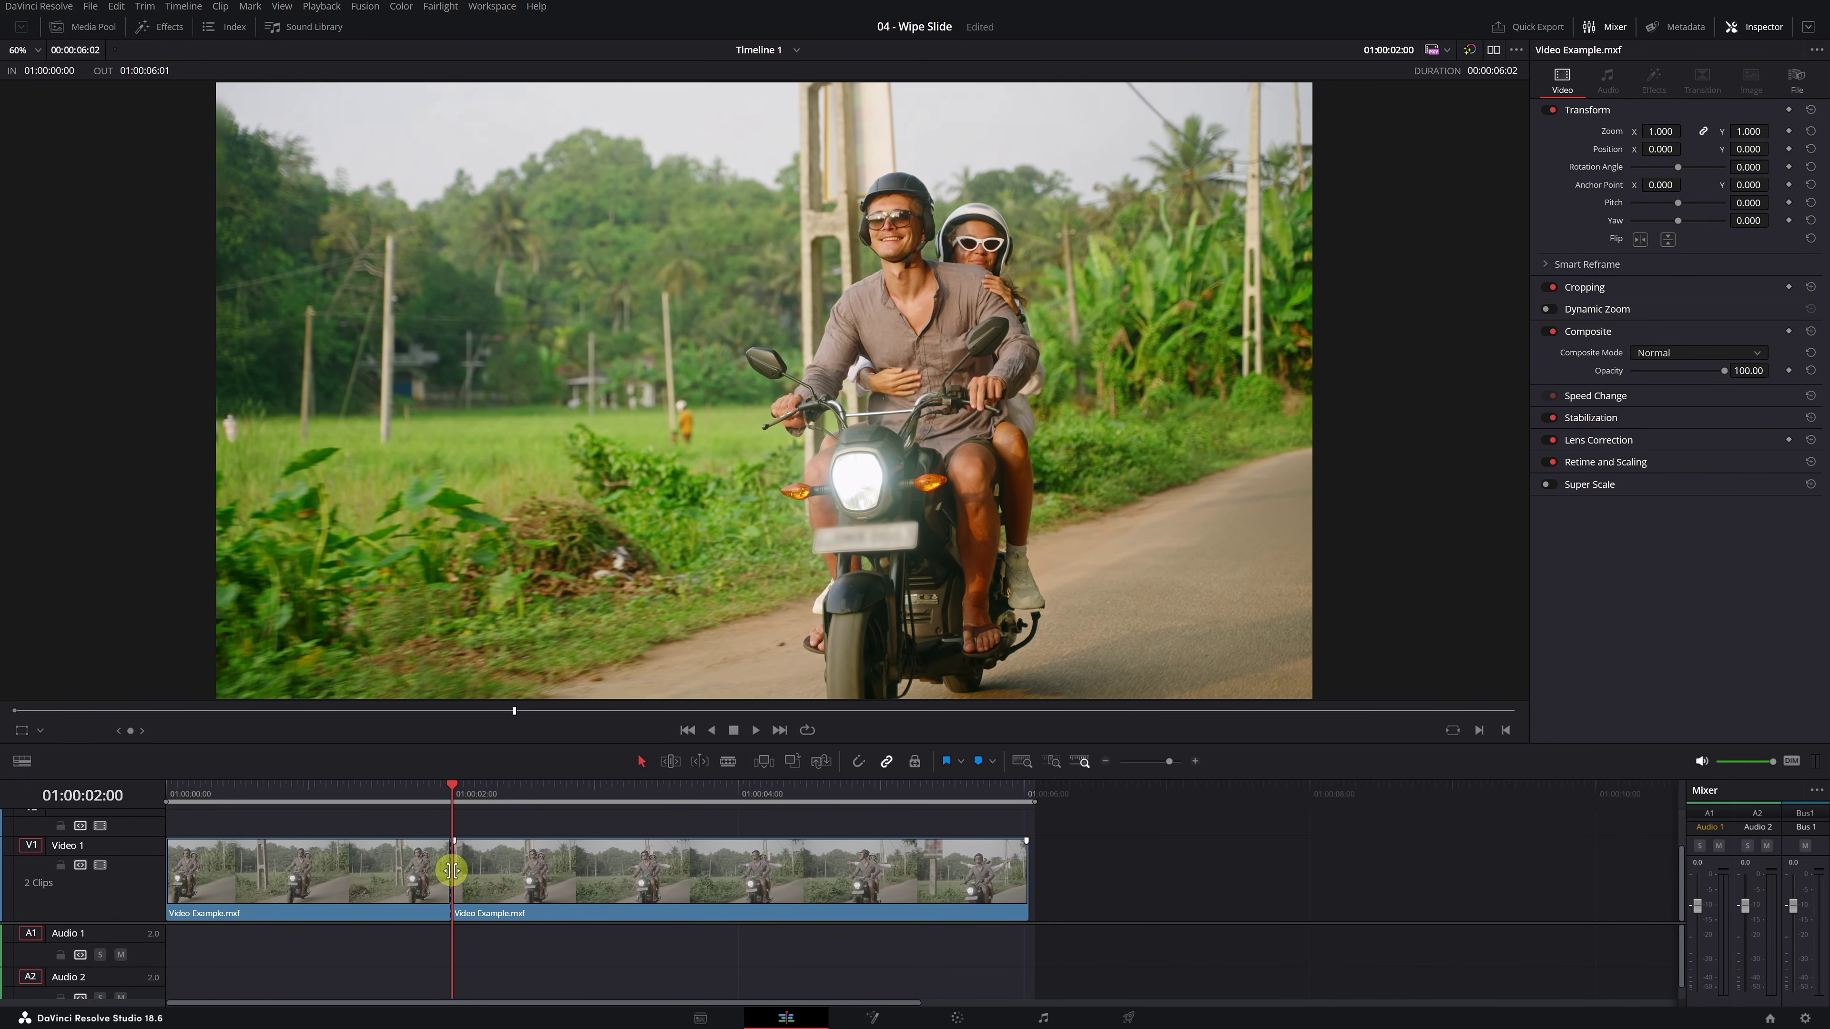
{"action": "left_click", "coordinate": [318, 885]}
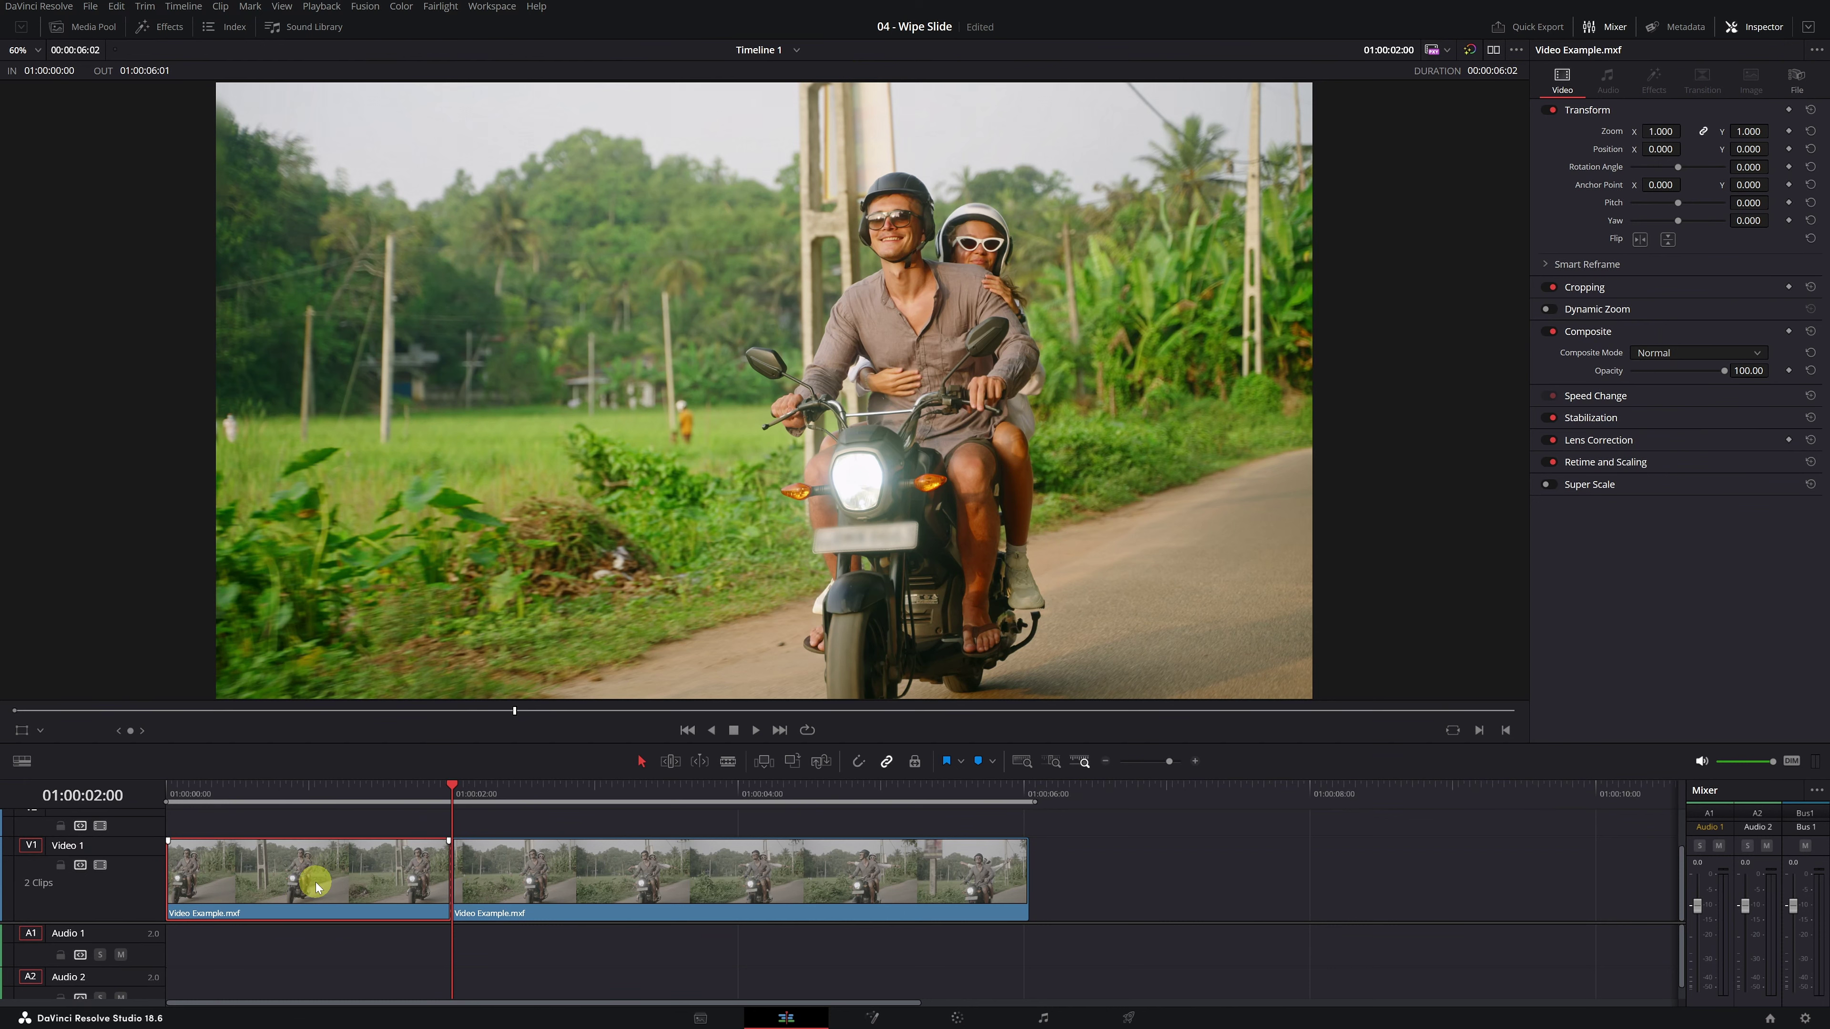
{"action": "left_click", "coordinate": [613, 868]}
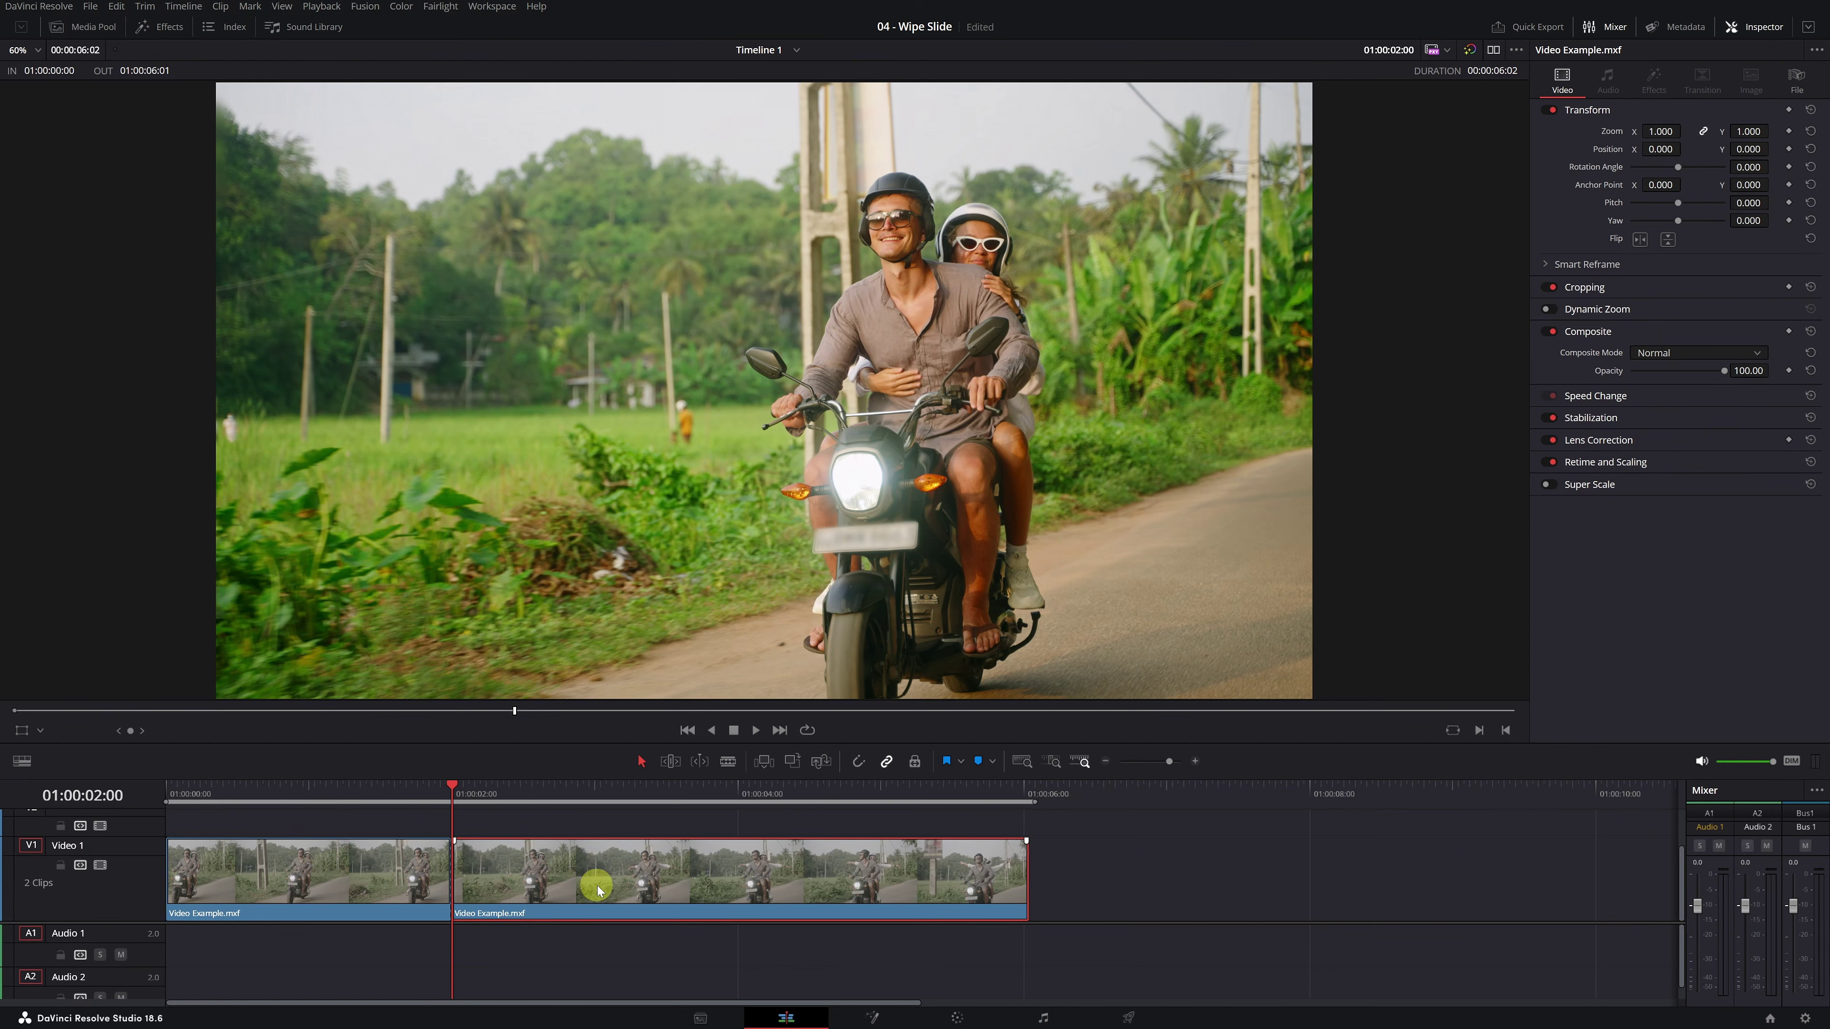
Step: On the Color page, select clip 01 and delete both of its grading nodes
{"action": "left_click", "coordinate": [969, 1019]}
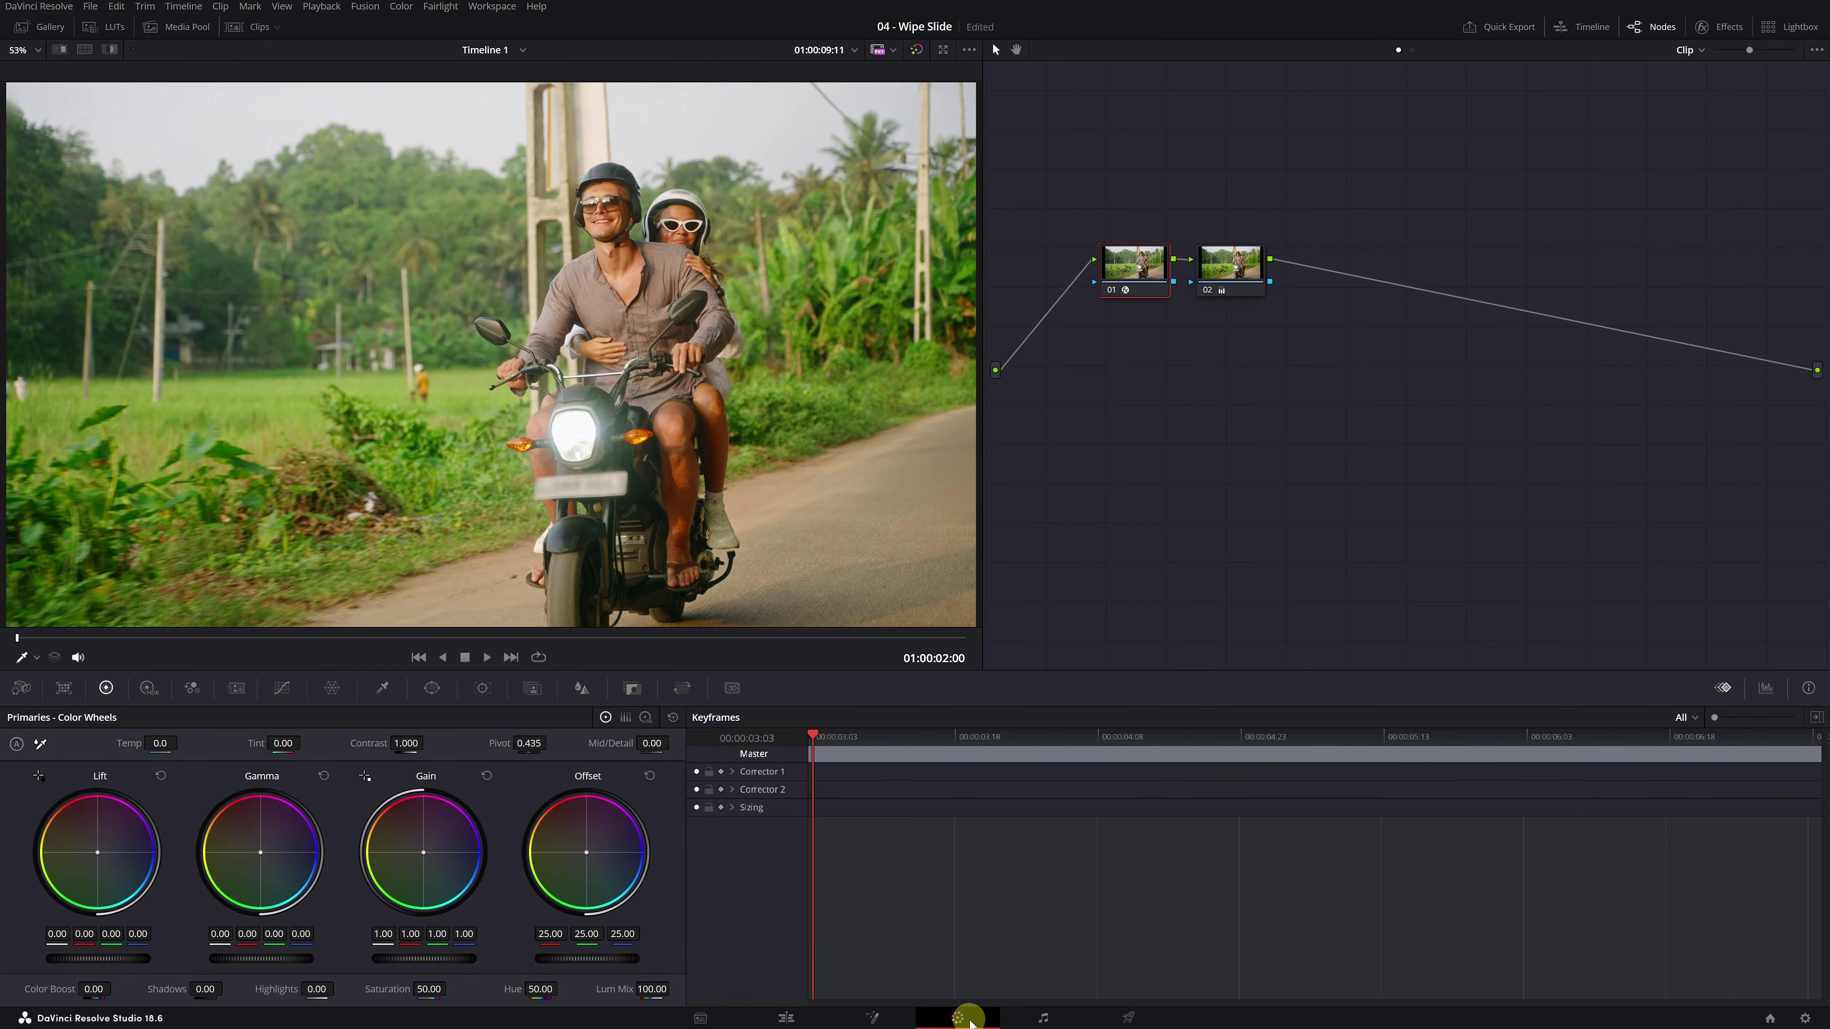
{"action": "left_click", "coordinate": [260, 27]}
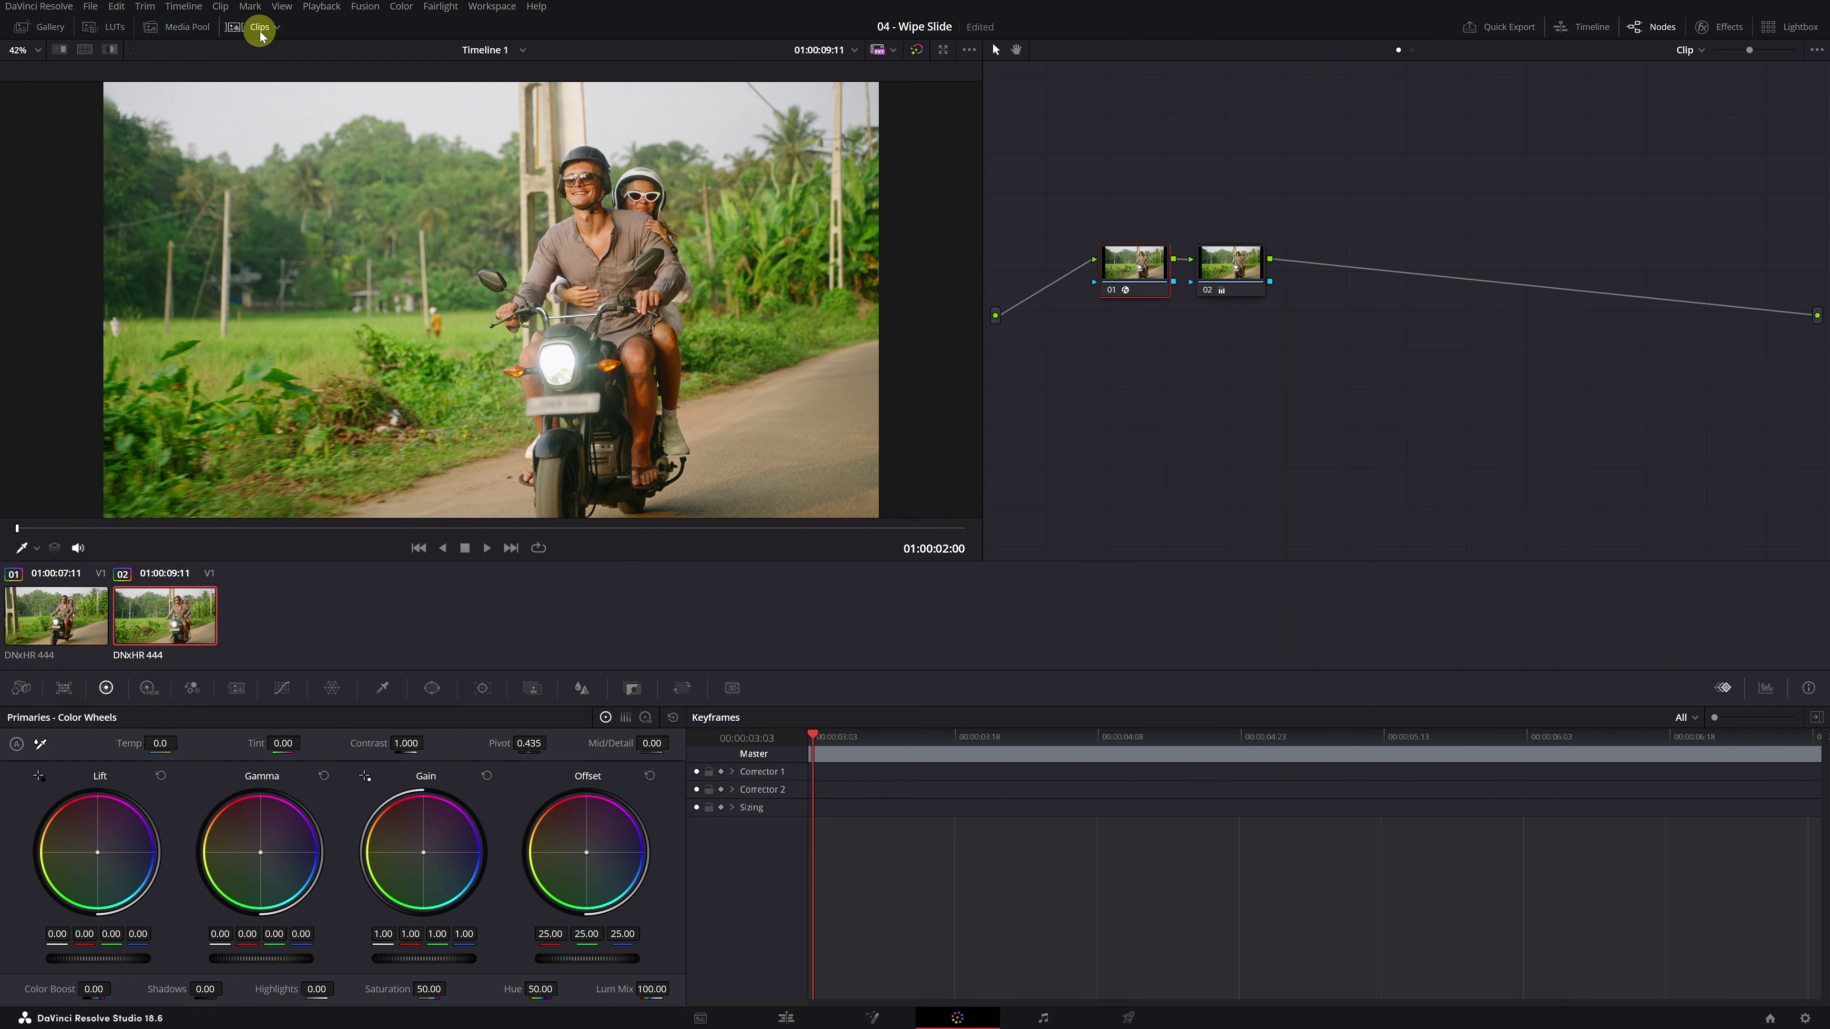
{"action": "left_click", "coordinate": [61, 627]}
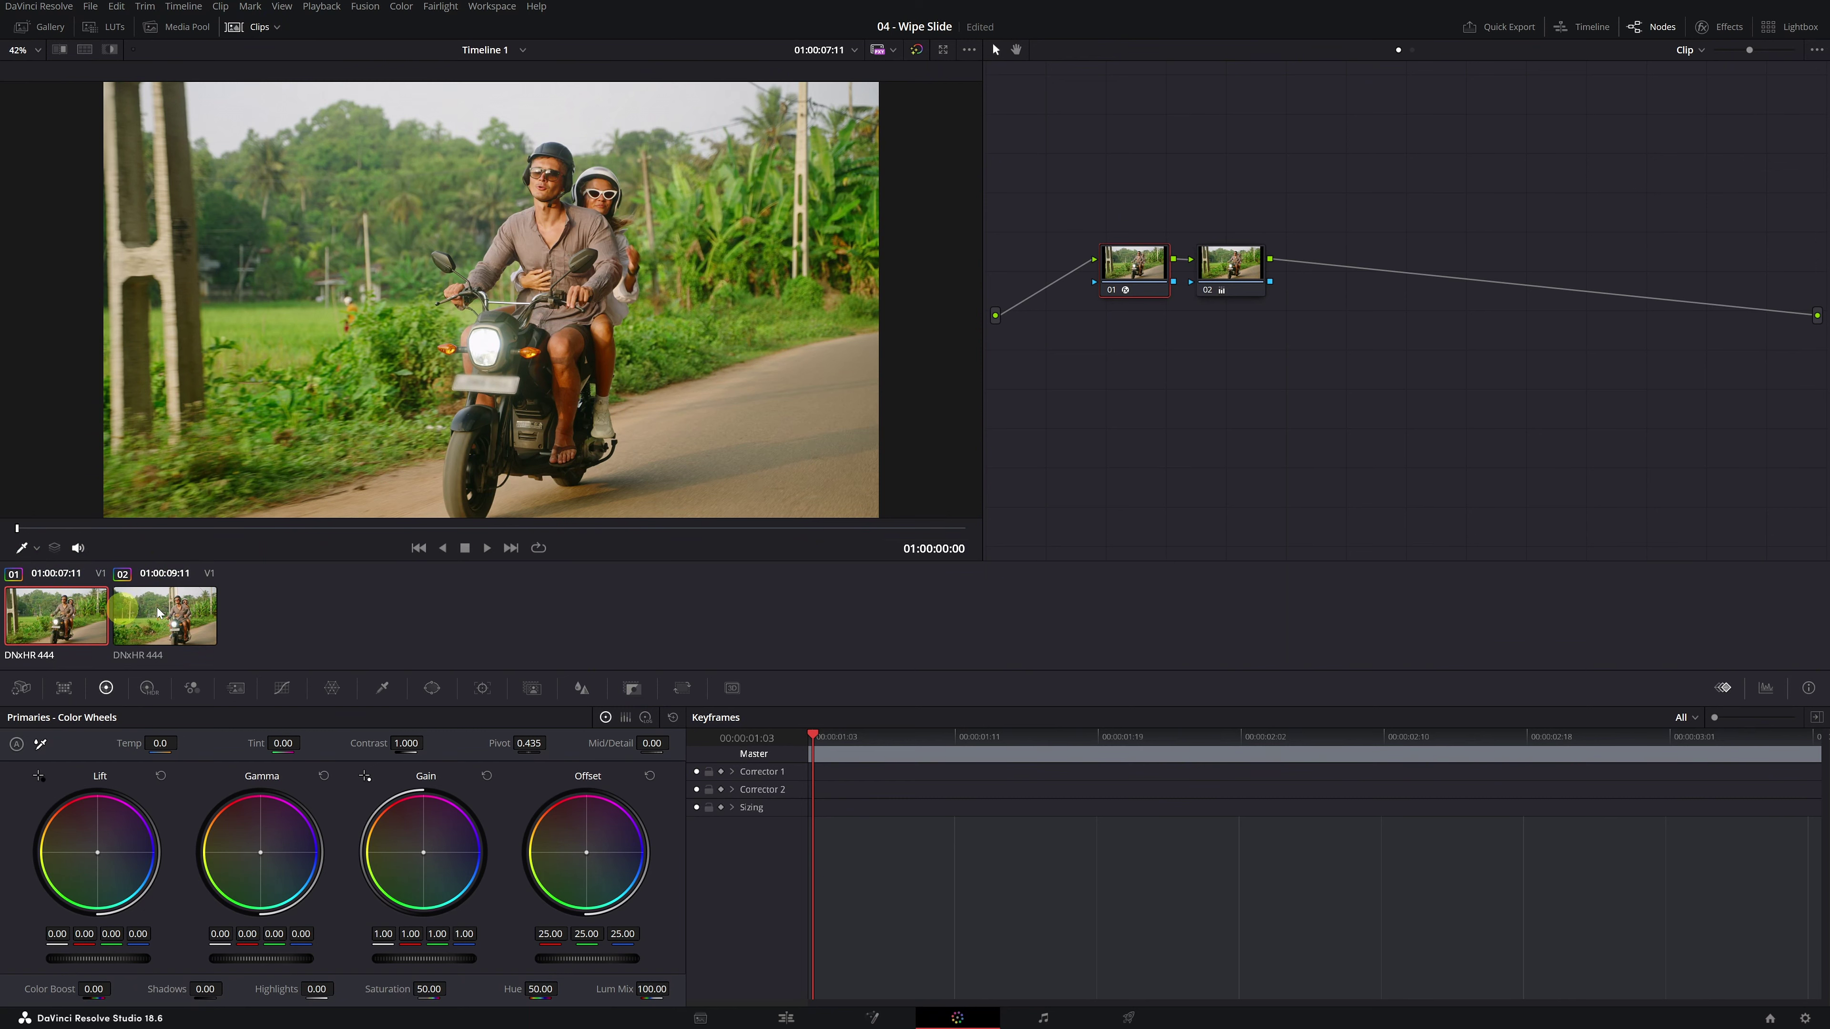
{"action": "left_click_drag", "start_coordinate": [1136, 328], "coordinate": [1248, 228]}
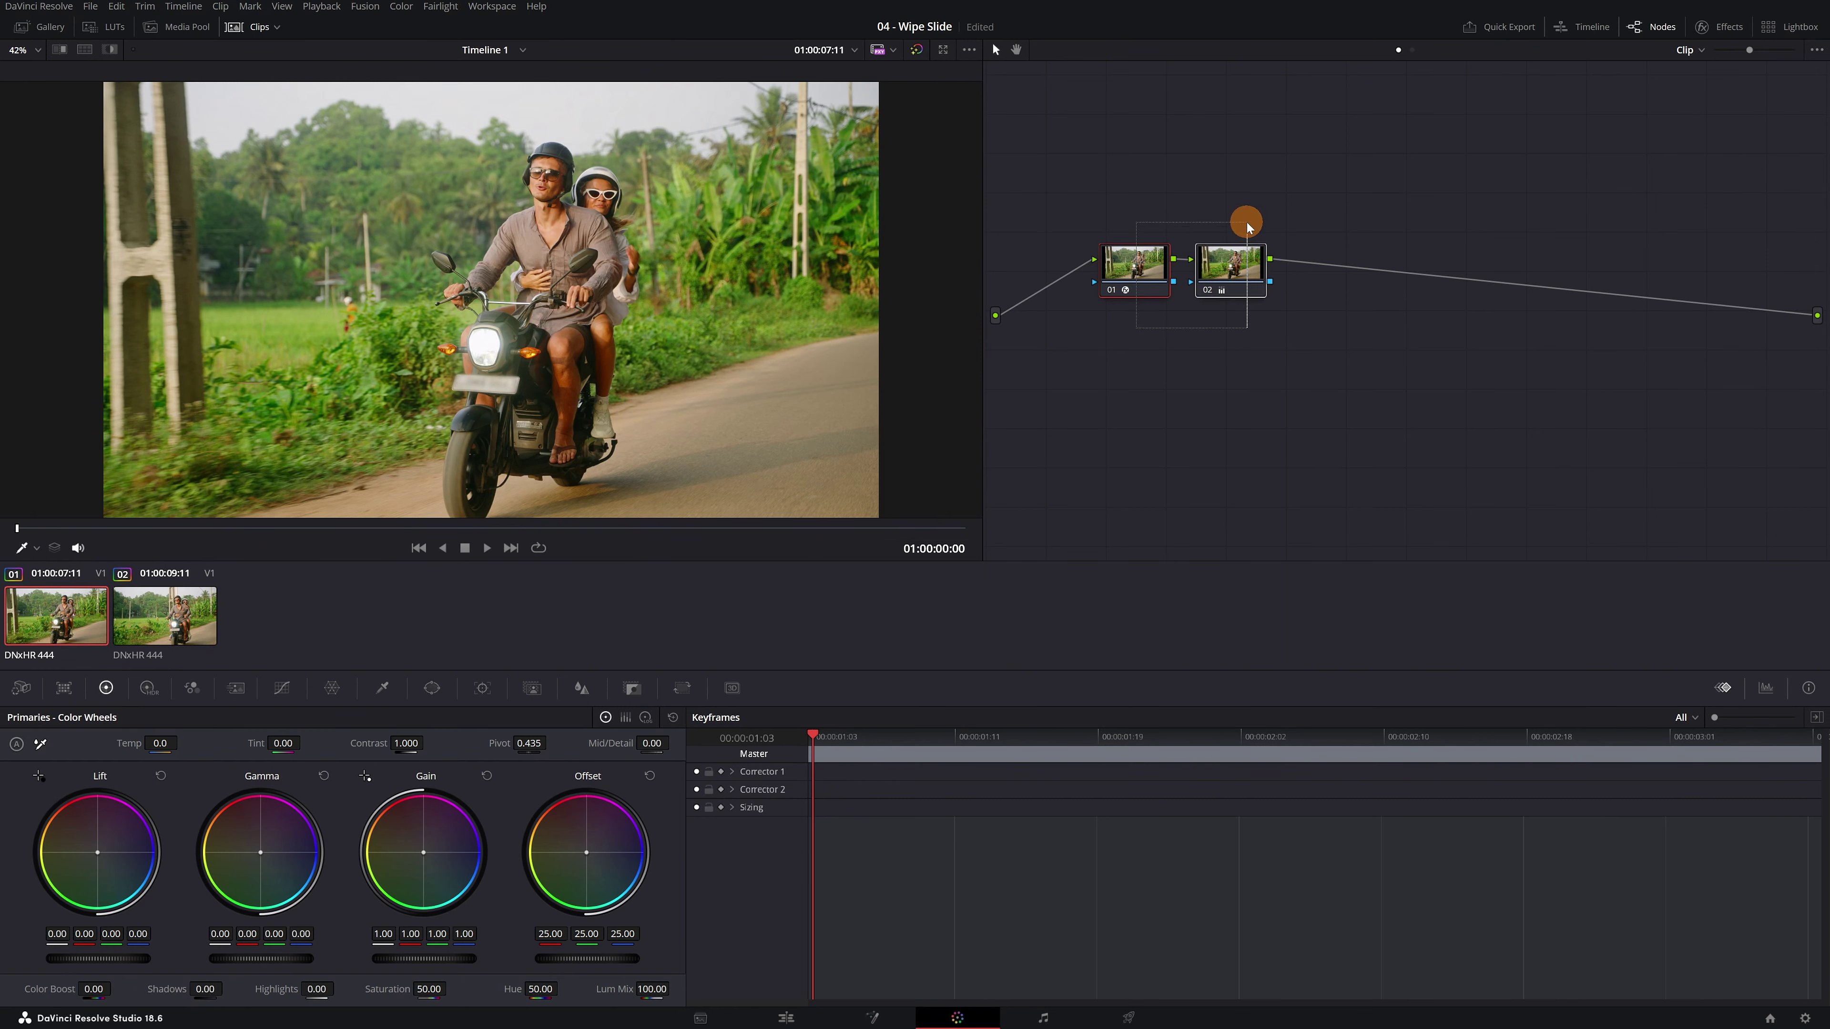
{"action": "key", "text": "Delete"}
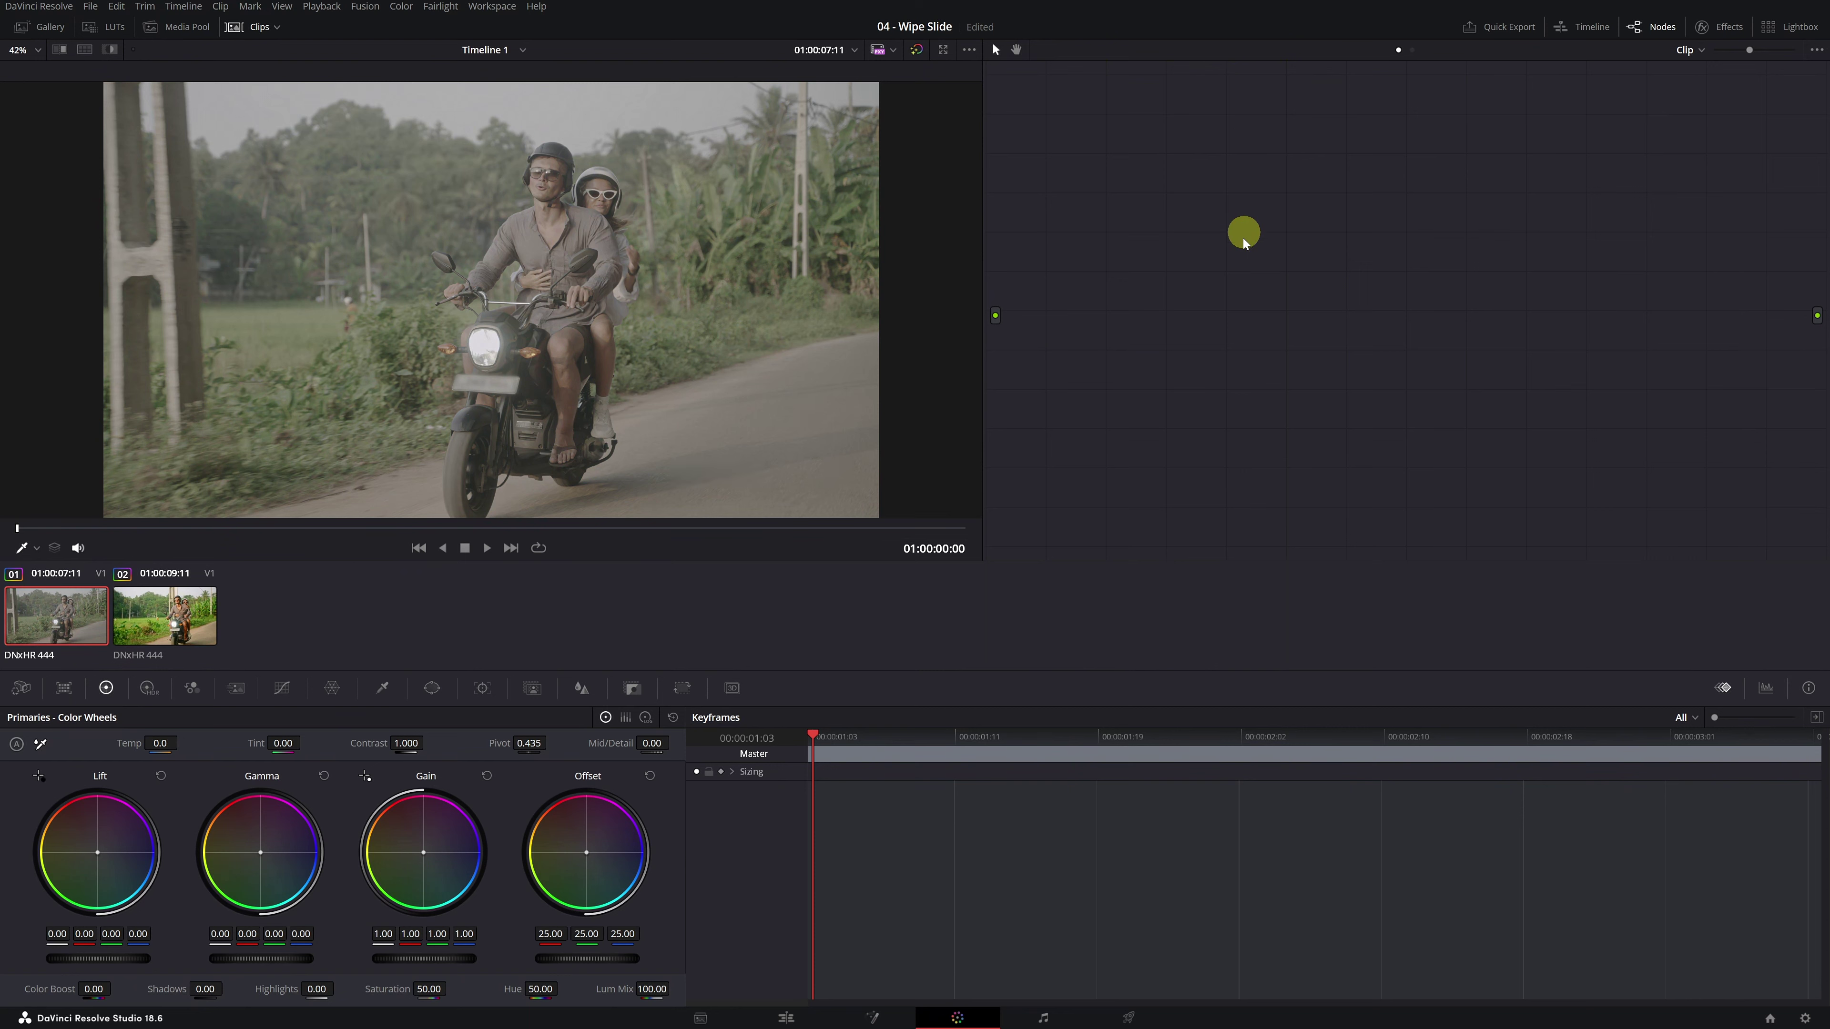
Step: Back on the Edit page, scrub across the cut to compare the graded and ungraded clips
{"action": "left_click", "coordinate": [798, 1019]}
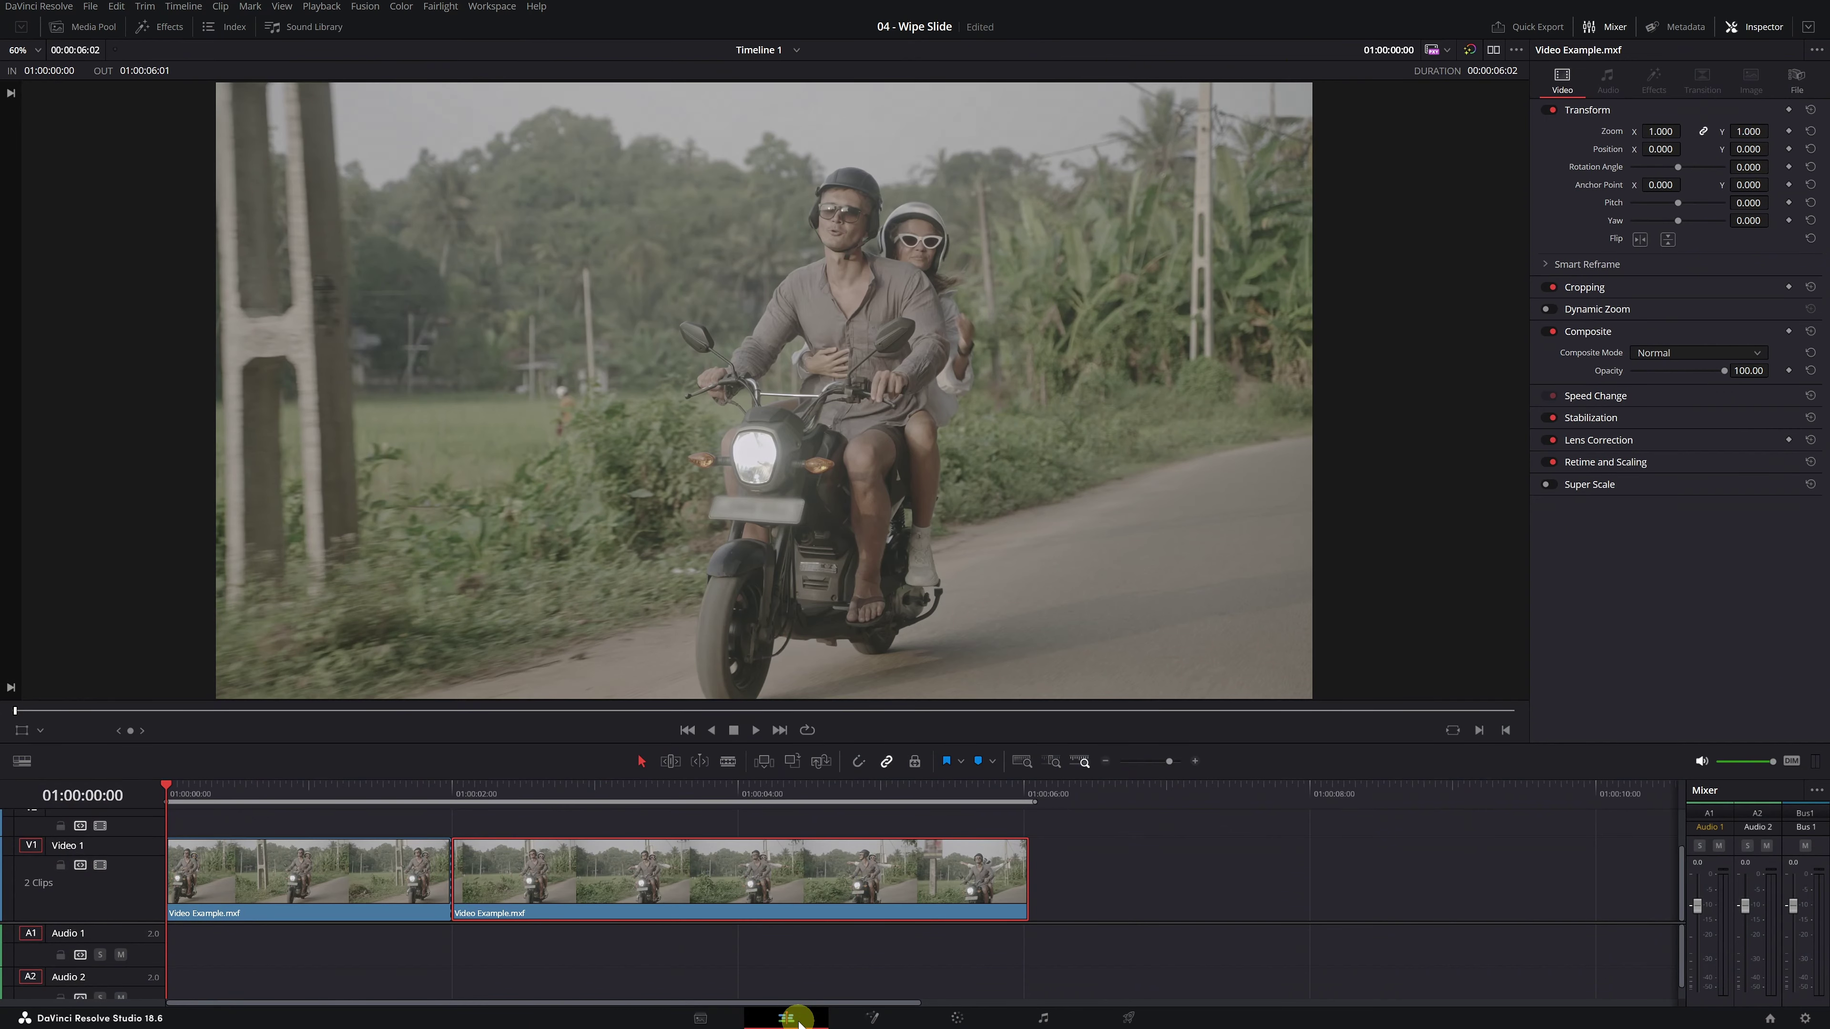
{"action": "left_click", "coordinate": [361, 789]}
{"action": "left_click_drag", "start_coordinate": [360, 789], "coordinate": [595, 793]}
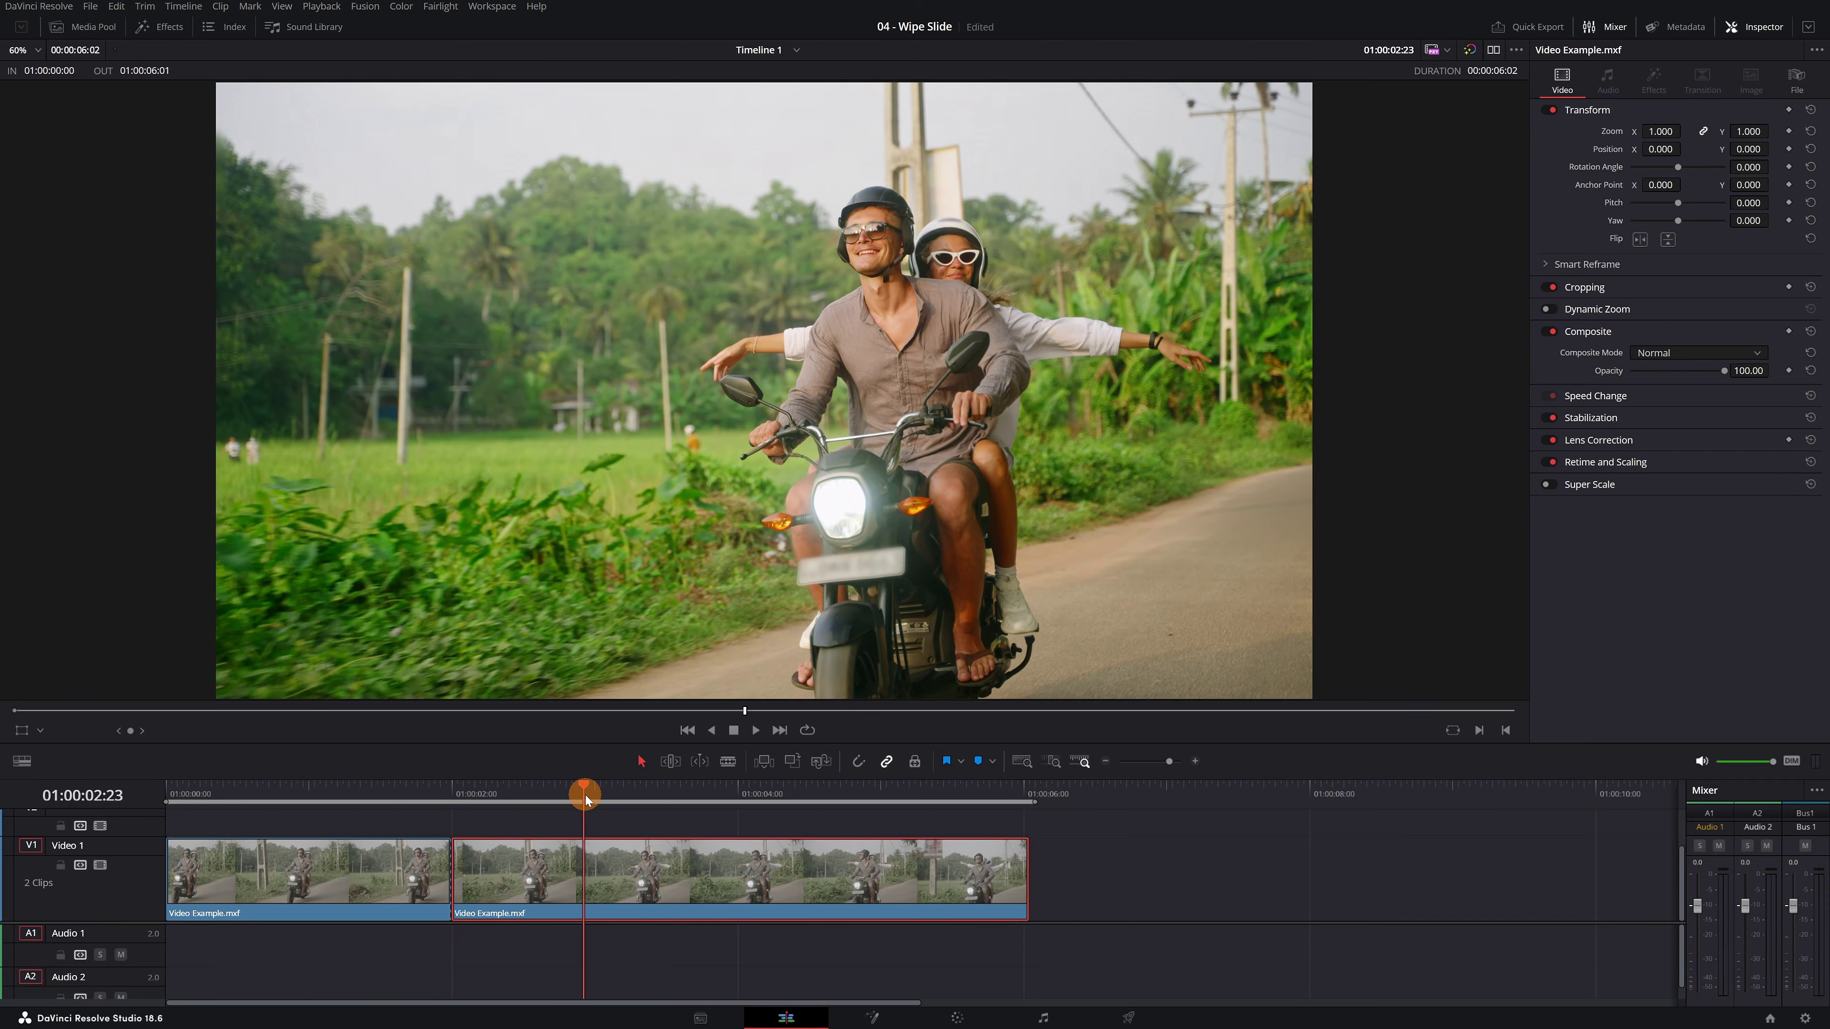
{"action": "left_click_drag", "start_coordinate": [595, 794], "coordinate": [386, 799]}
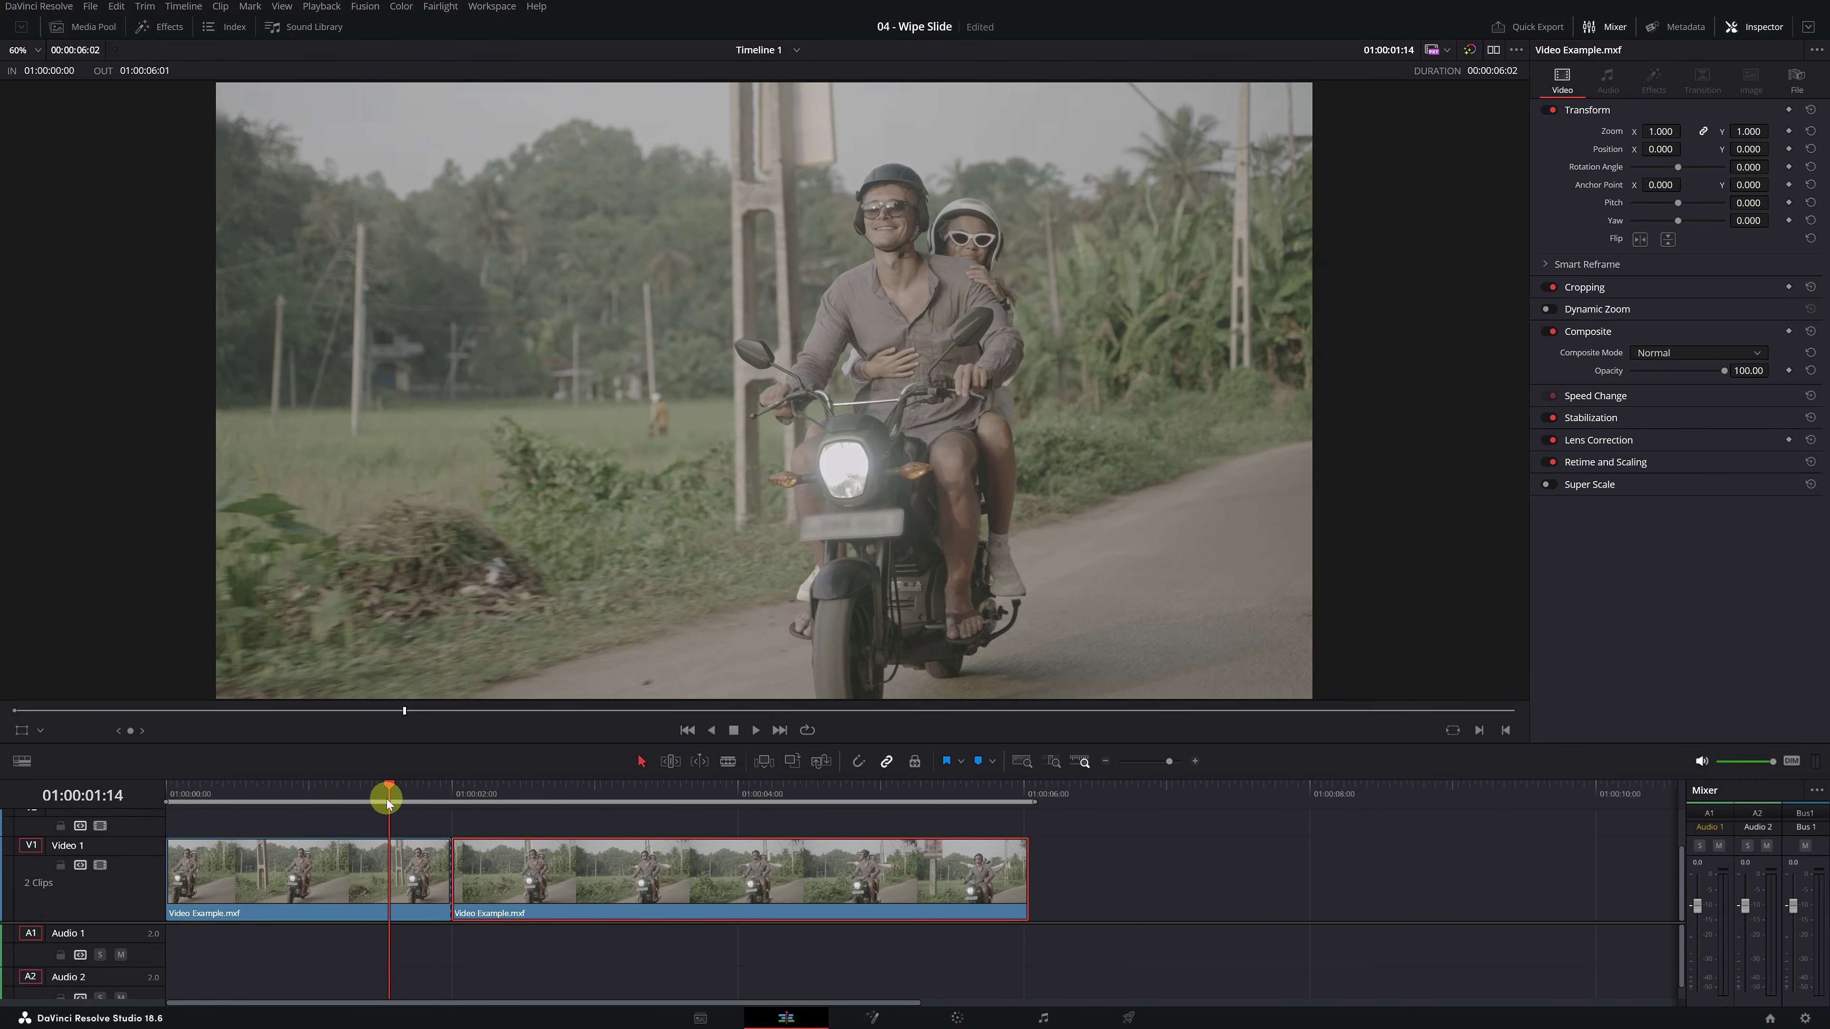
Step: Drop the Edge Wipe transition from Effects onto the V1 cut, preview it, and select it
{"action": "left_click", "coordinate": [159, 27]}
{"action": "left_click", "coordinate": [475, 50]}
{"action": "type", "text": "edge"}
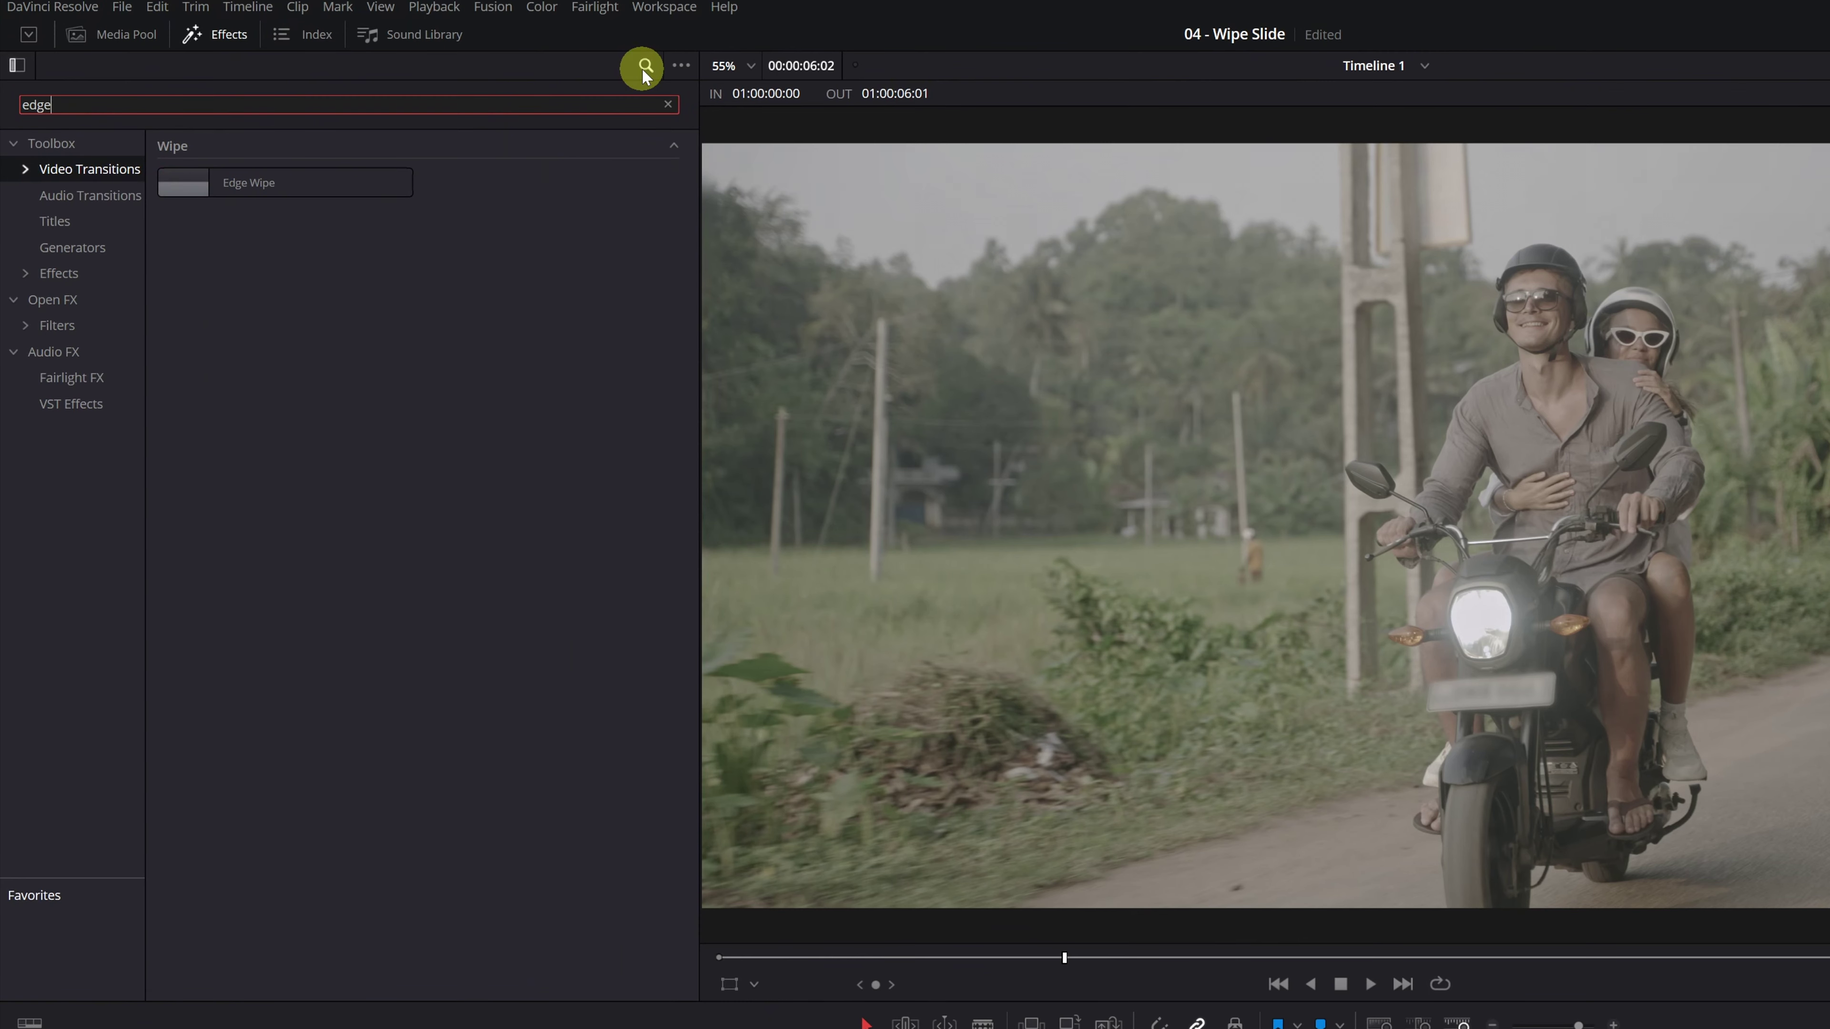
{"action": "left_click", "coordinate": [243, 184]}
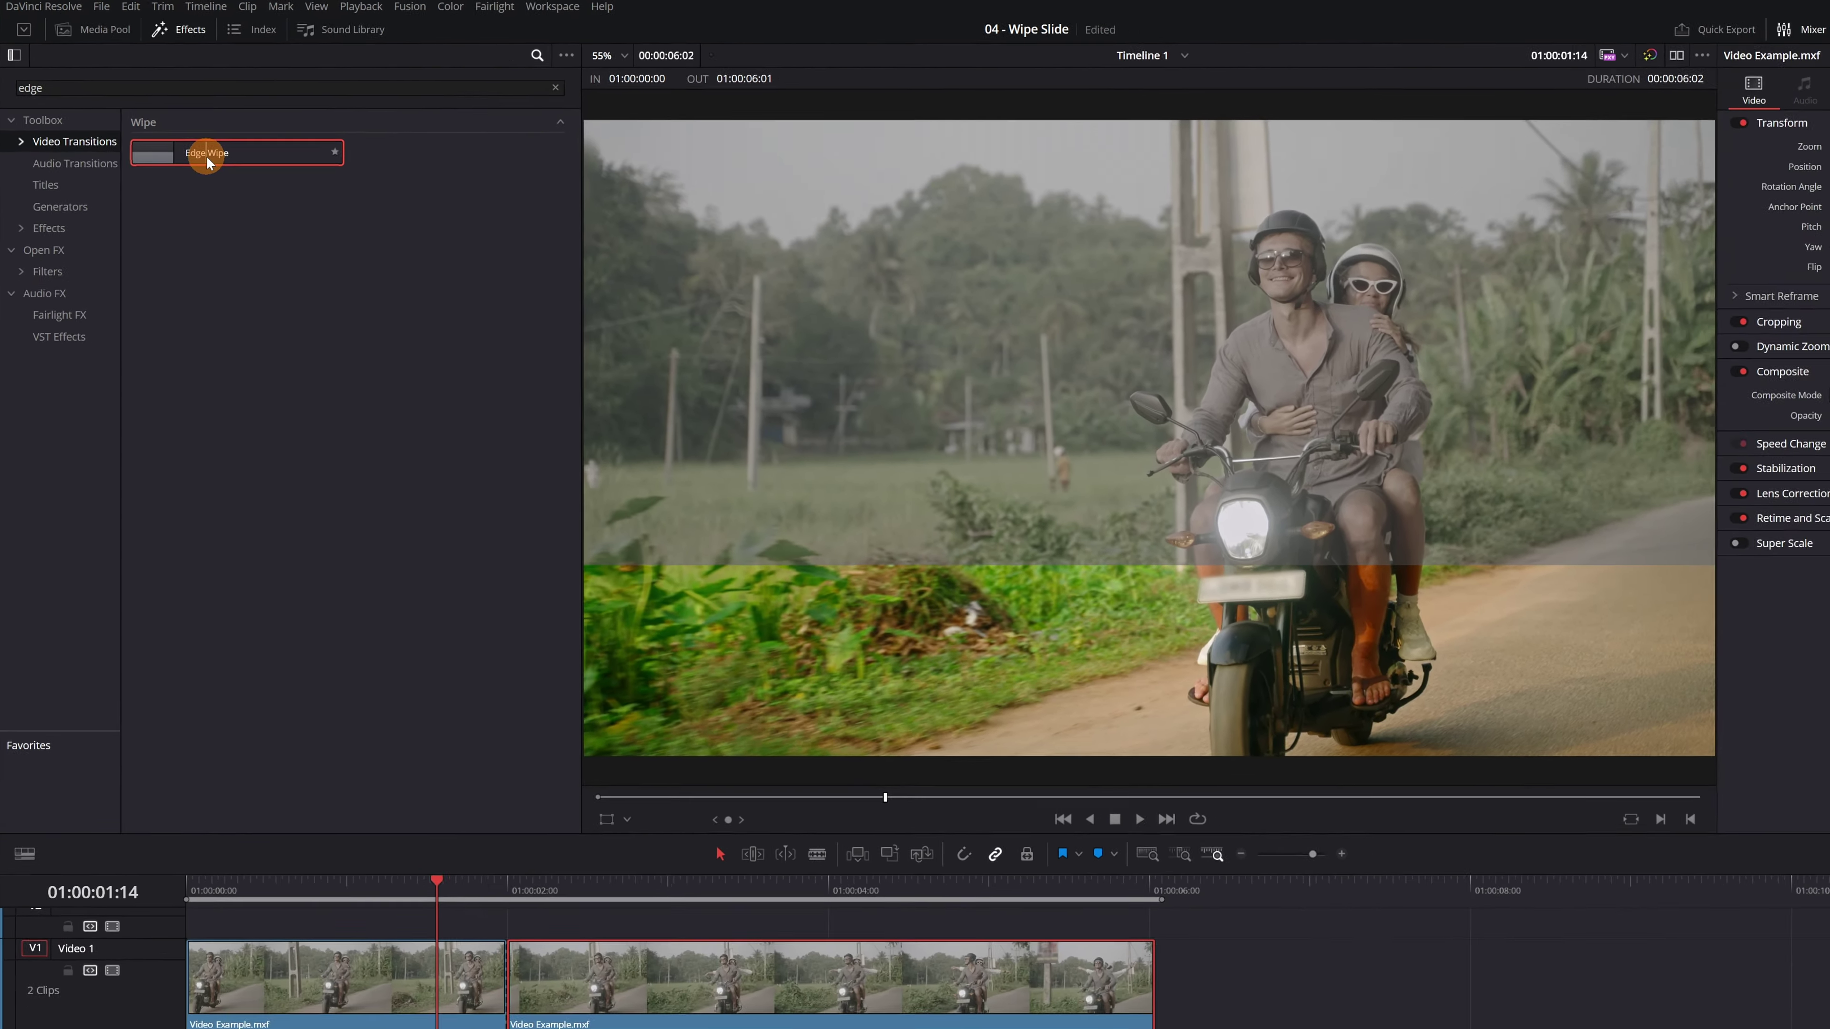
{"action": "left_click_drag", "start_coordinate": [206, 156], "coordinate": [454, 854]}
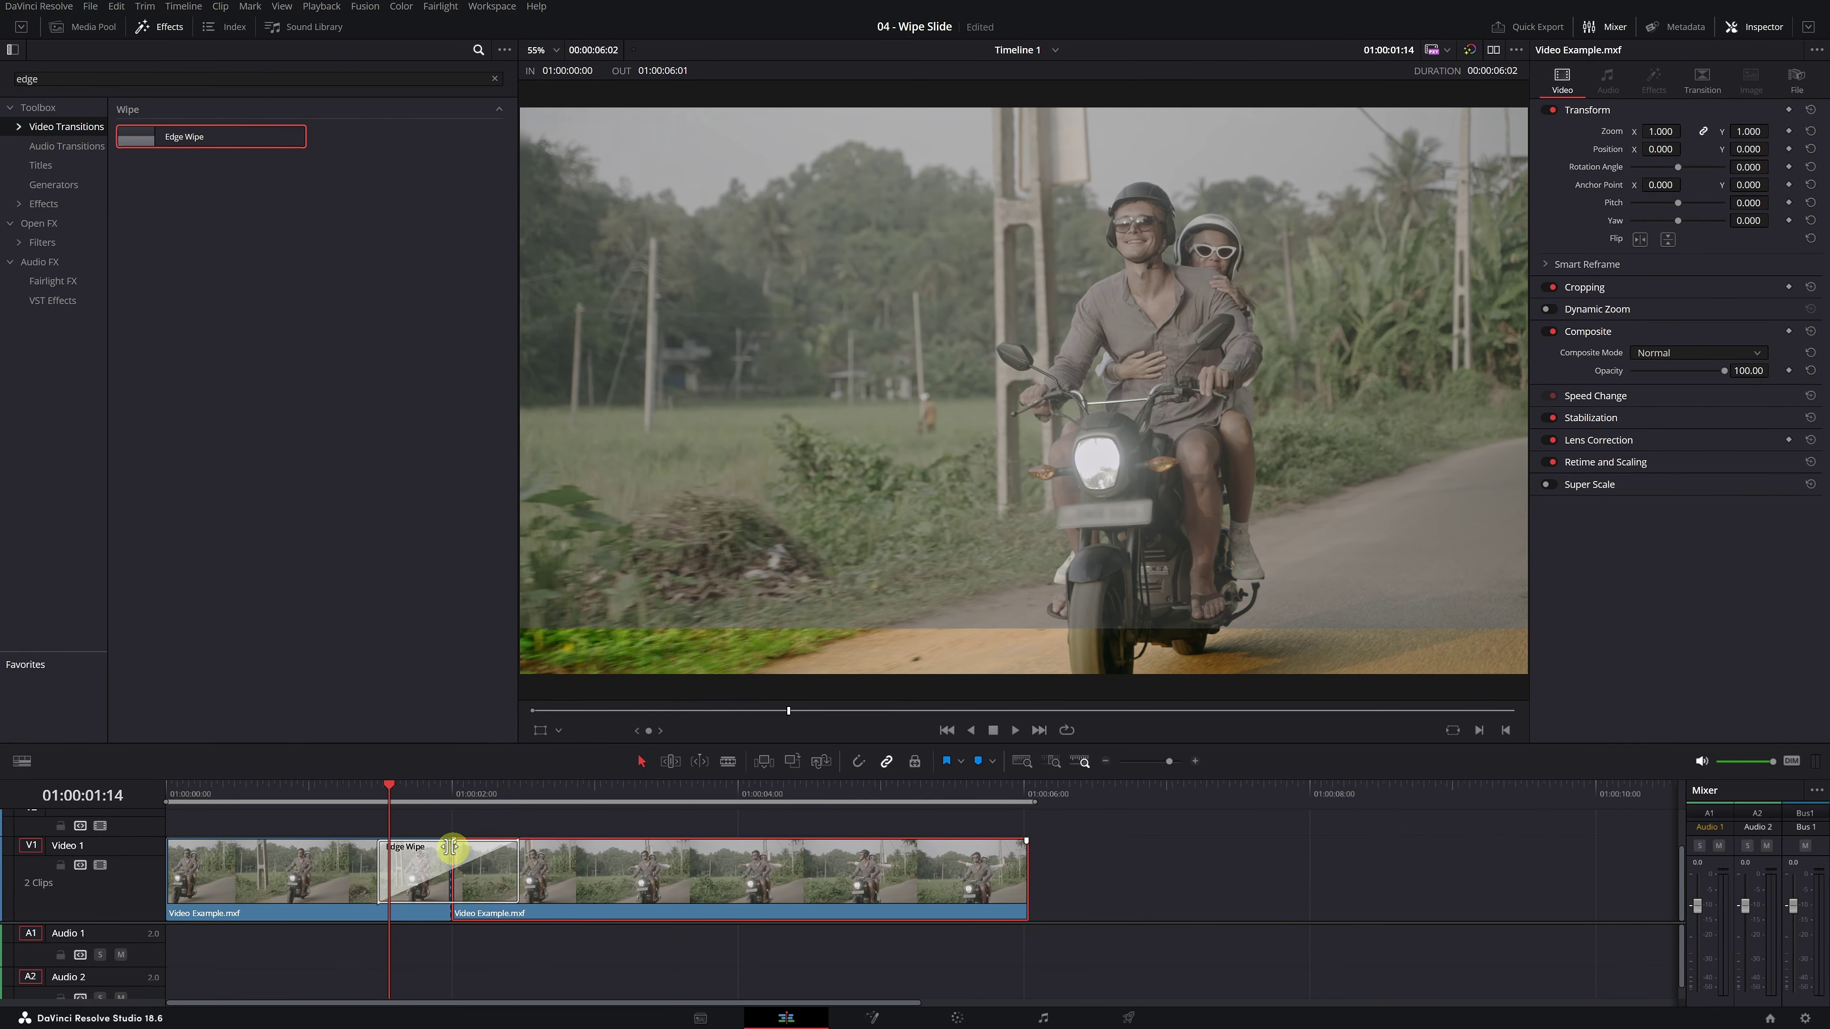
{"action": "mouse_move", "coordinate": [380, 795]}
{"action": "left_mouse_down"}
{"action": "mouse_move", "coordinate": [353, 798]}
{"action": "mouse_move", "coordinate": [418, 799]}
{"action": "left_mouse_up"}
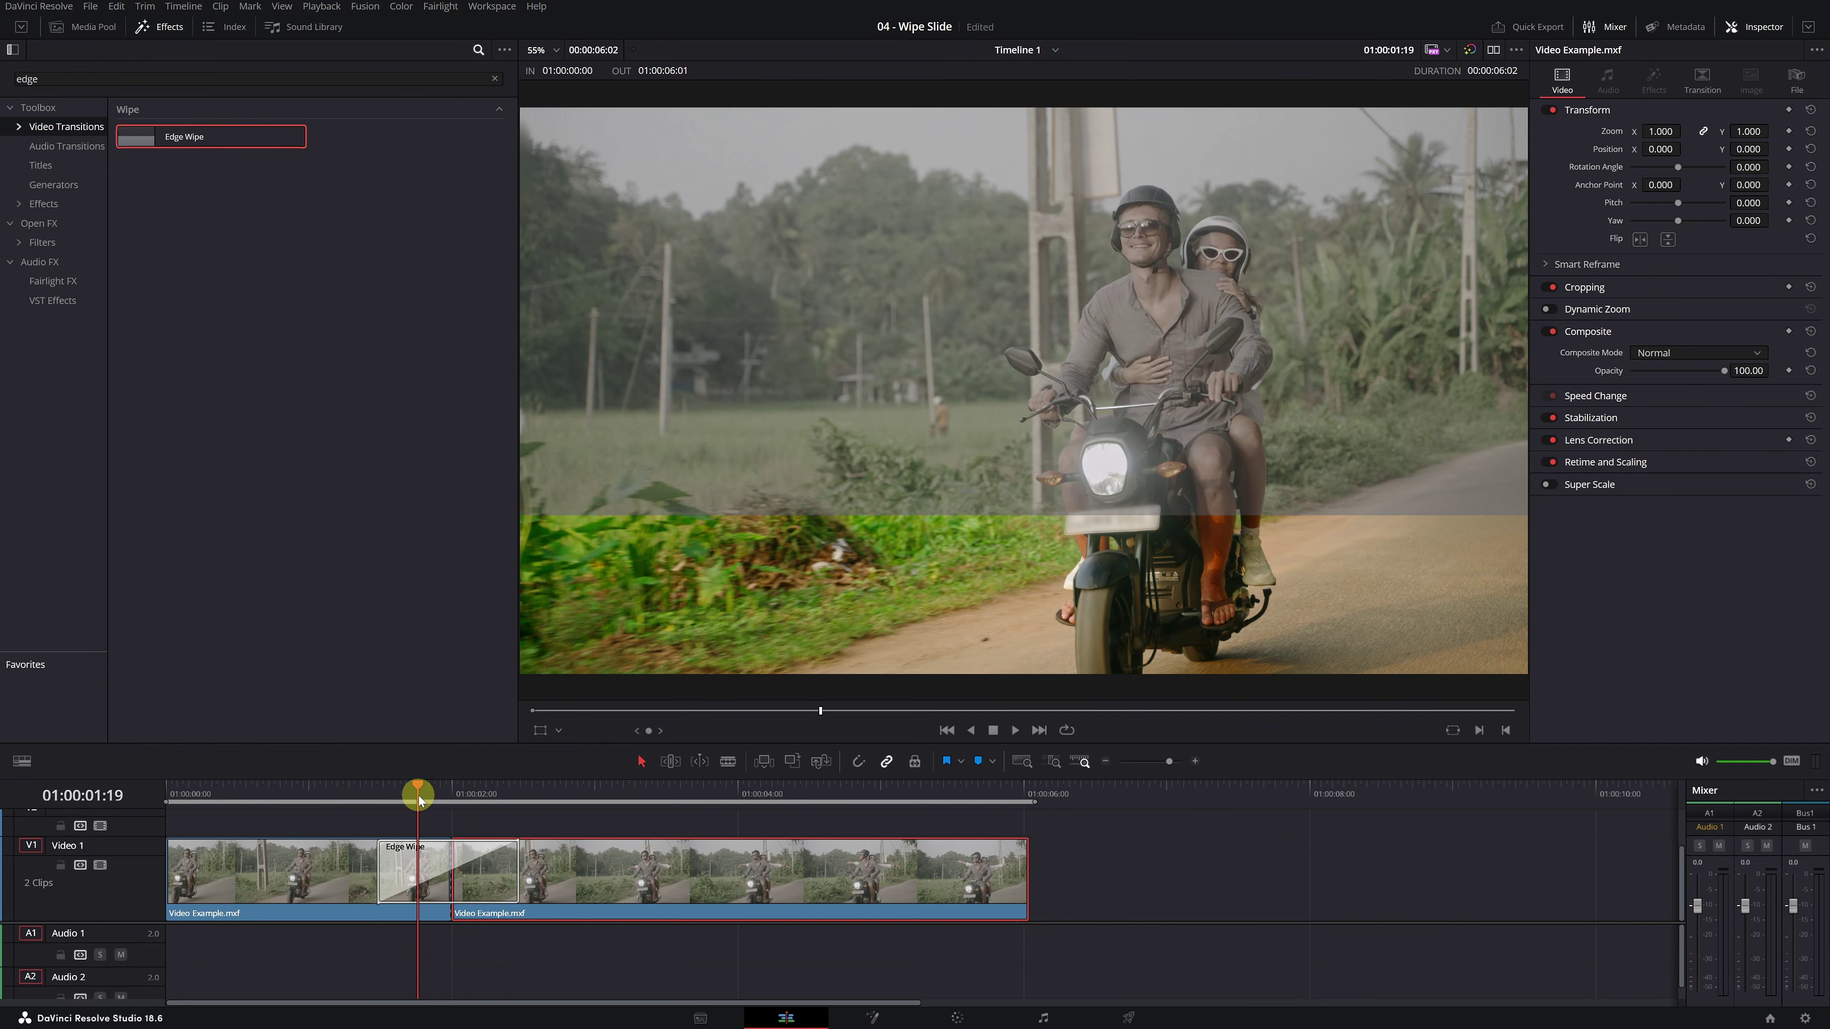
{"action": "left_click", "coordinate": [427, 861]}
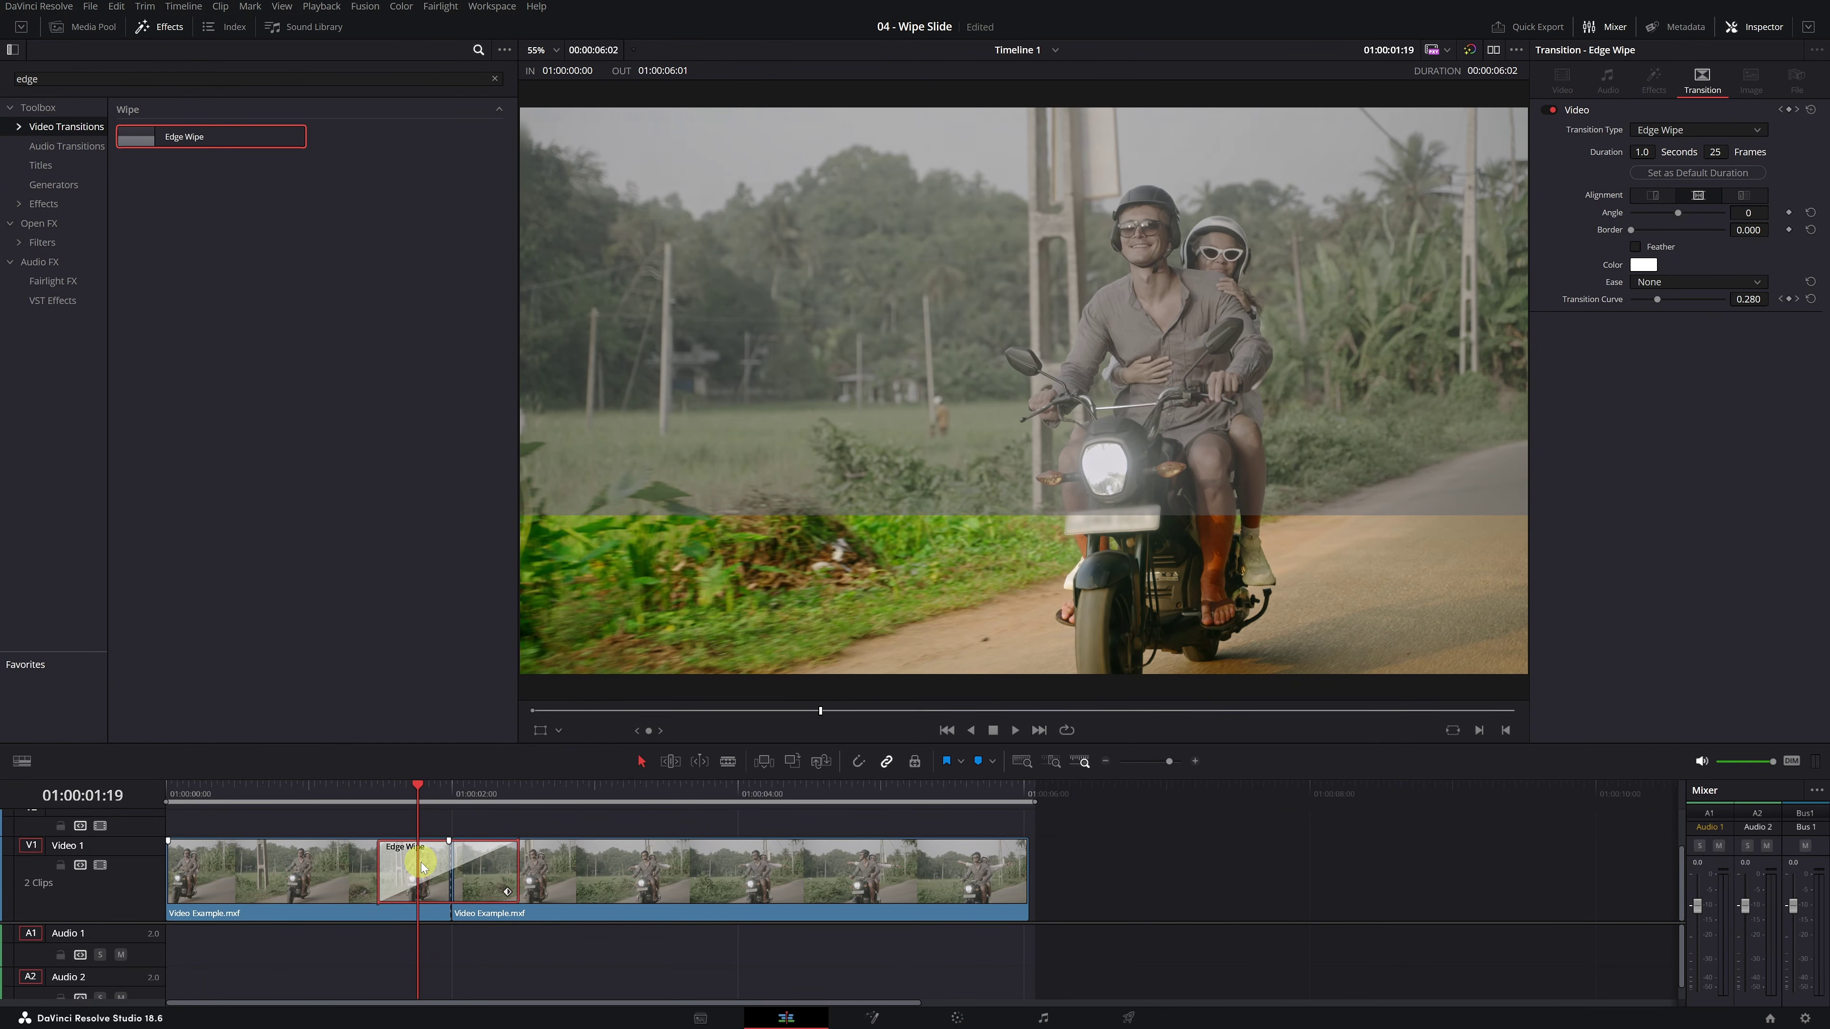
Step: Drag the Edge Wipe's left edge to 1.6 seconds (41 frames) and play it back
{"action": "left_click_drag", "start_coordinate": [381, 864], "coordinate": [326, 866]}
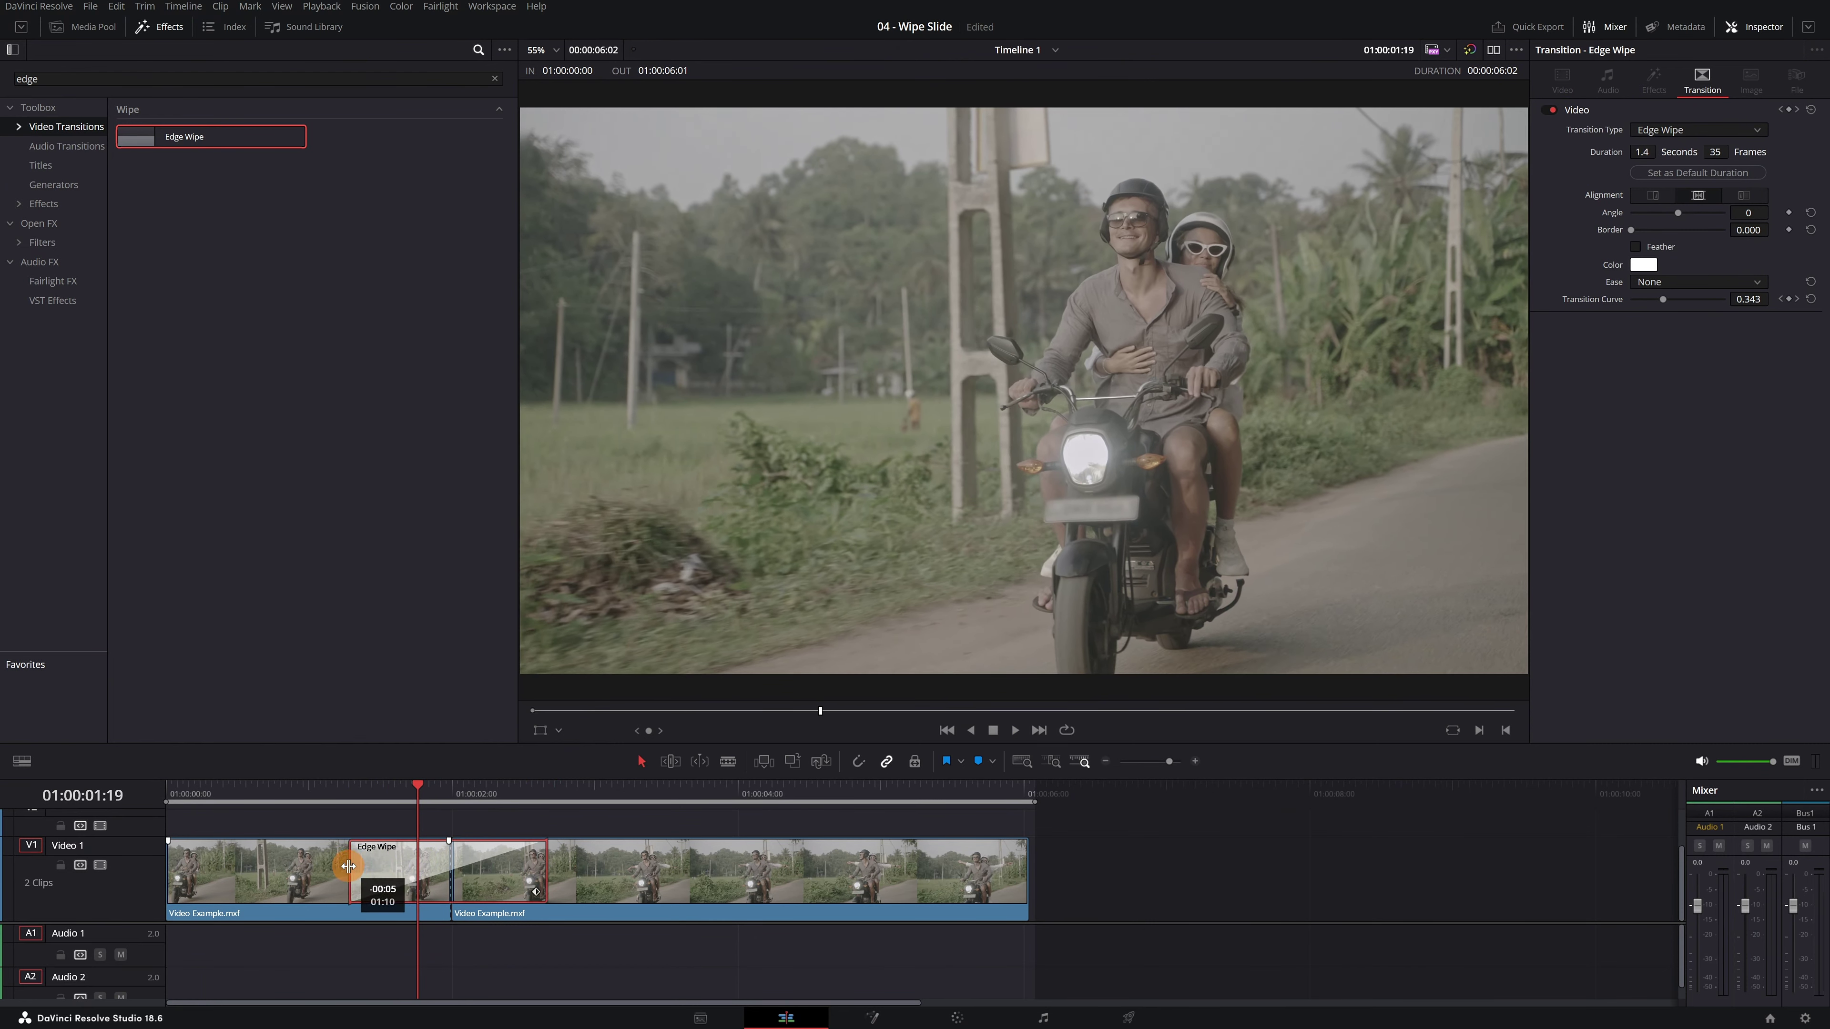
{"action": "mouse_move", "coordinate": [327, 866]}
{"action": "left_mouse_down"}
{"action": "mouse_move", "coordinate": [356, 867]}
{"action": "mouse_move", "coordinate": [328, 866]}
{"action": "left_mouse_up"}
{"action": "left_click", "coordinate": [322, 799]}
{"action": "key", "text": "space"}
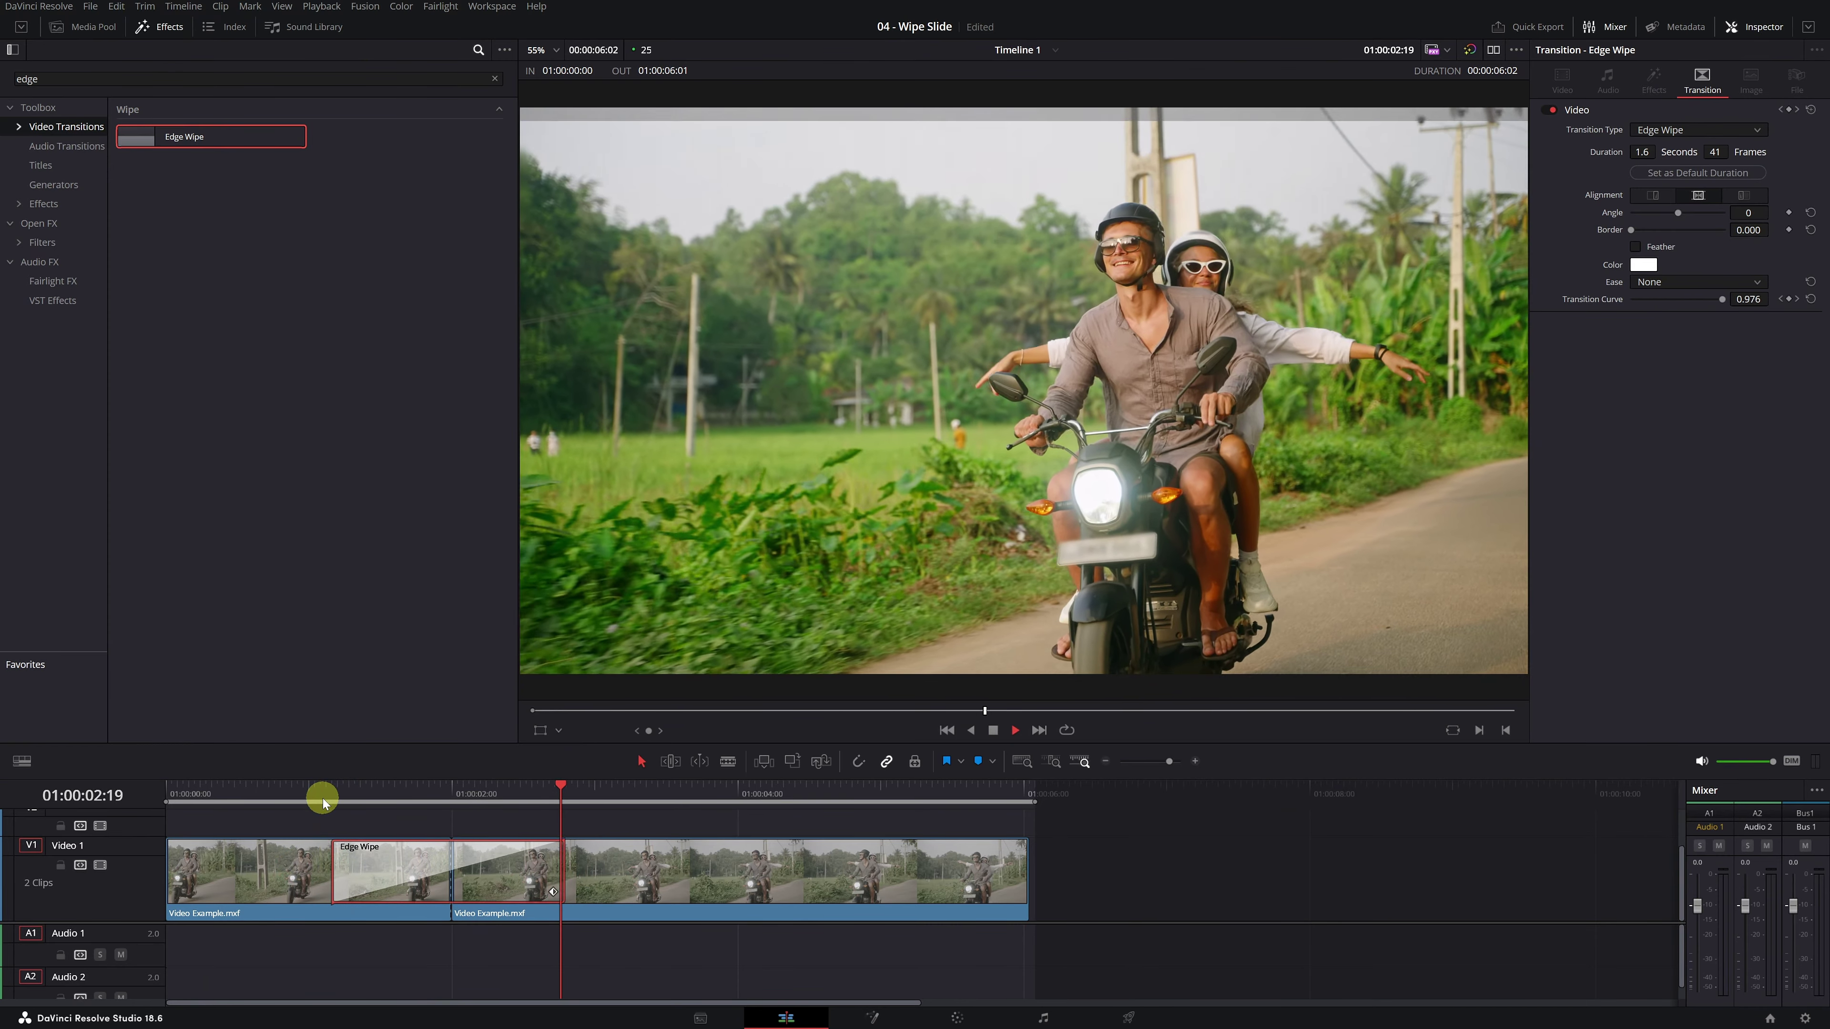
{"action": "left_click", "coordinate": [399, 795]}
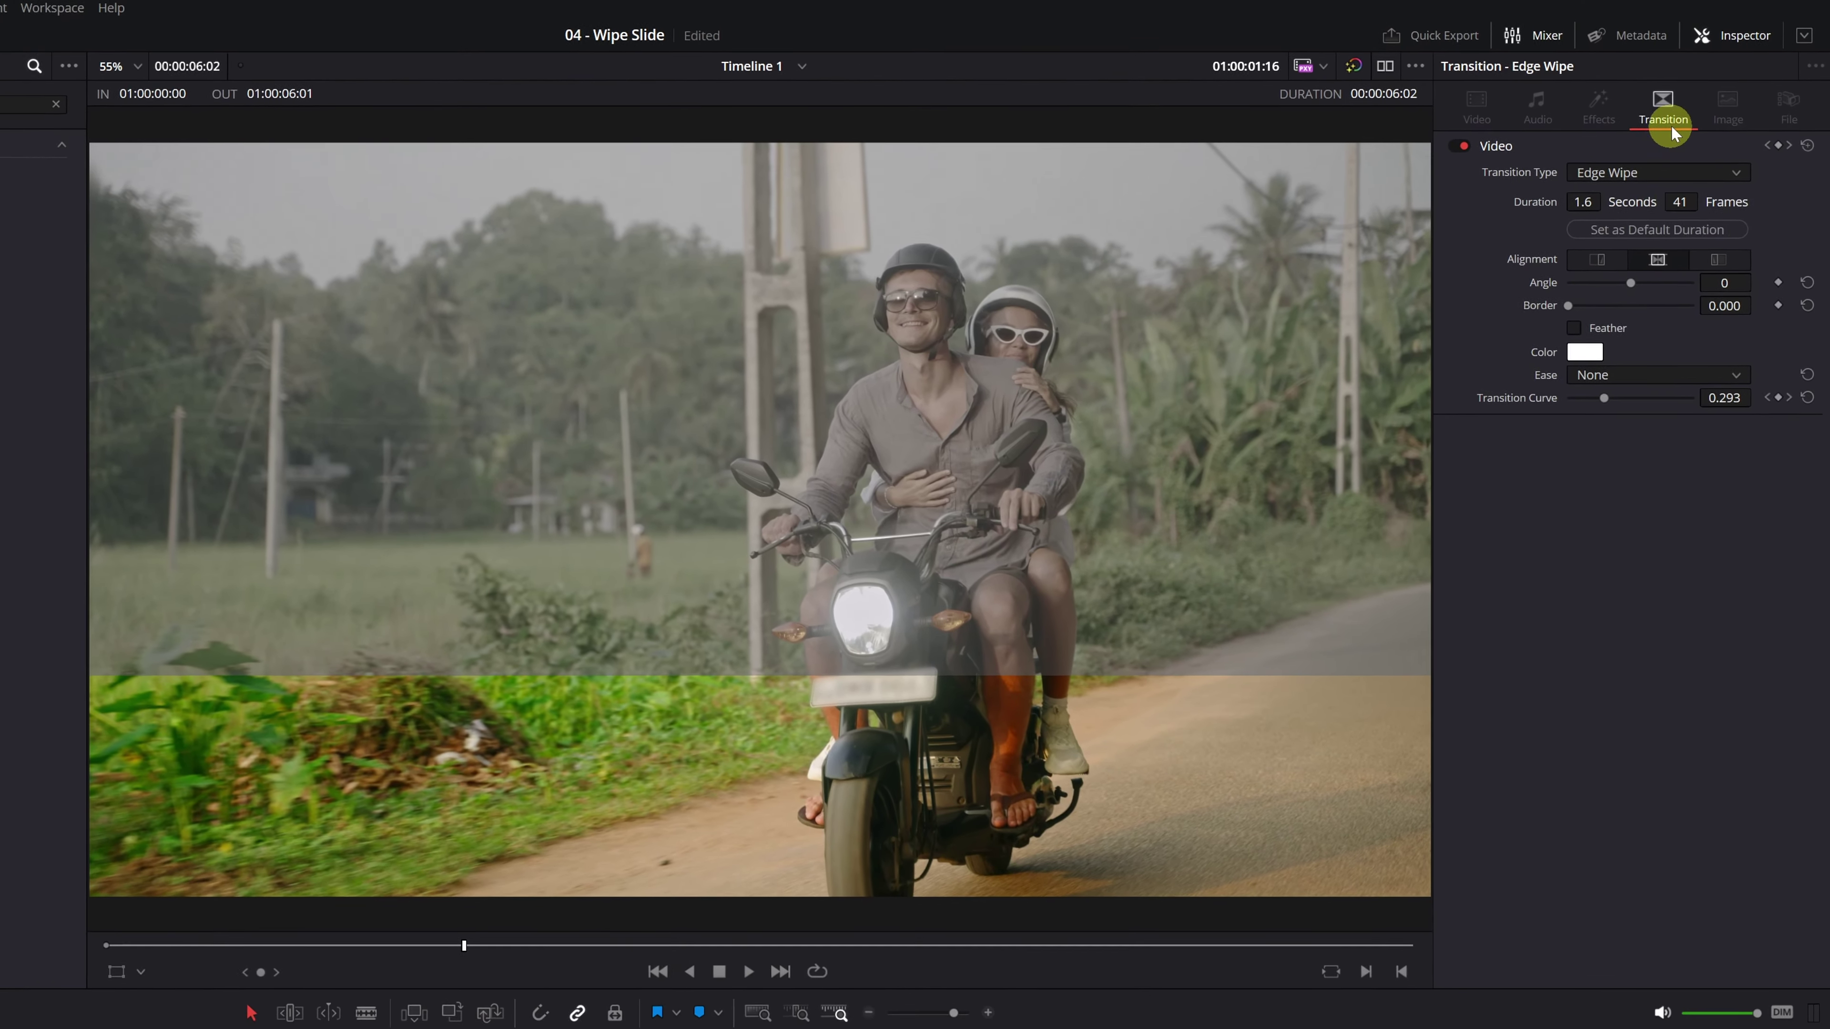
Step: Set the Edge Wipe angle to 90 in the Inspector and scrub into the vertical wipe
{"action": "left_click", "coordinate": [1754, 44]}
{"action": "left_click", "coordinate": [1754, 43]}
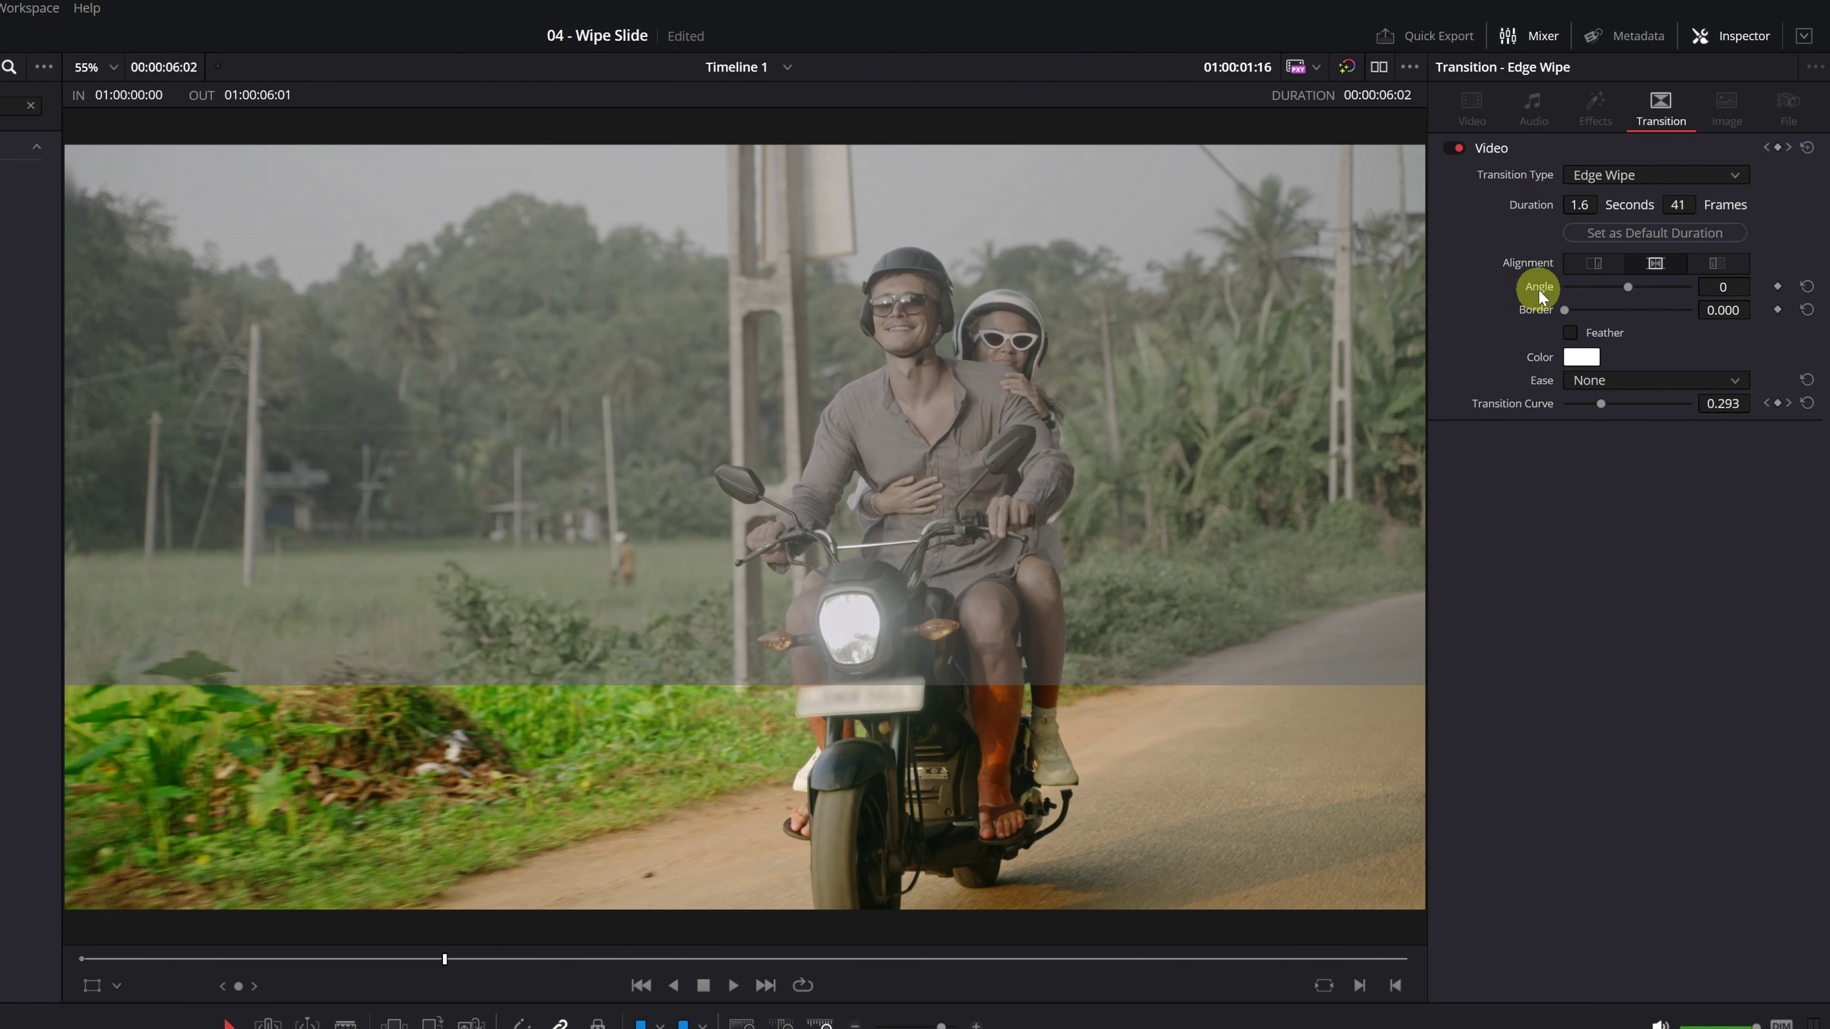
{"action": "left_click", "coordinate": [1723, 287]}
{"action": "left_click", "coordinate": [1722, 286]}
{"action": "type", "text": "90"}
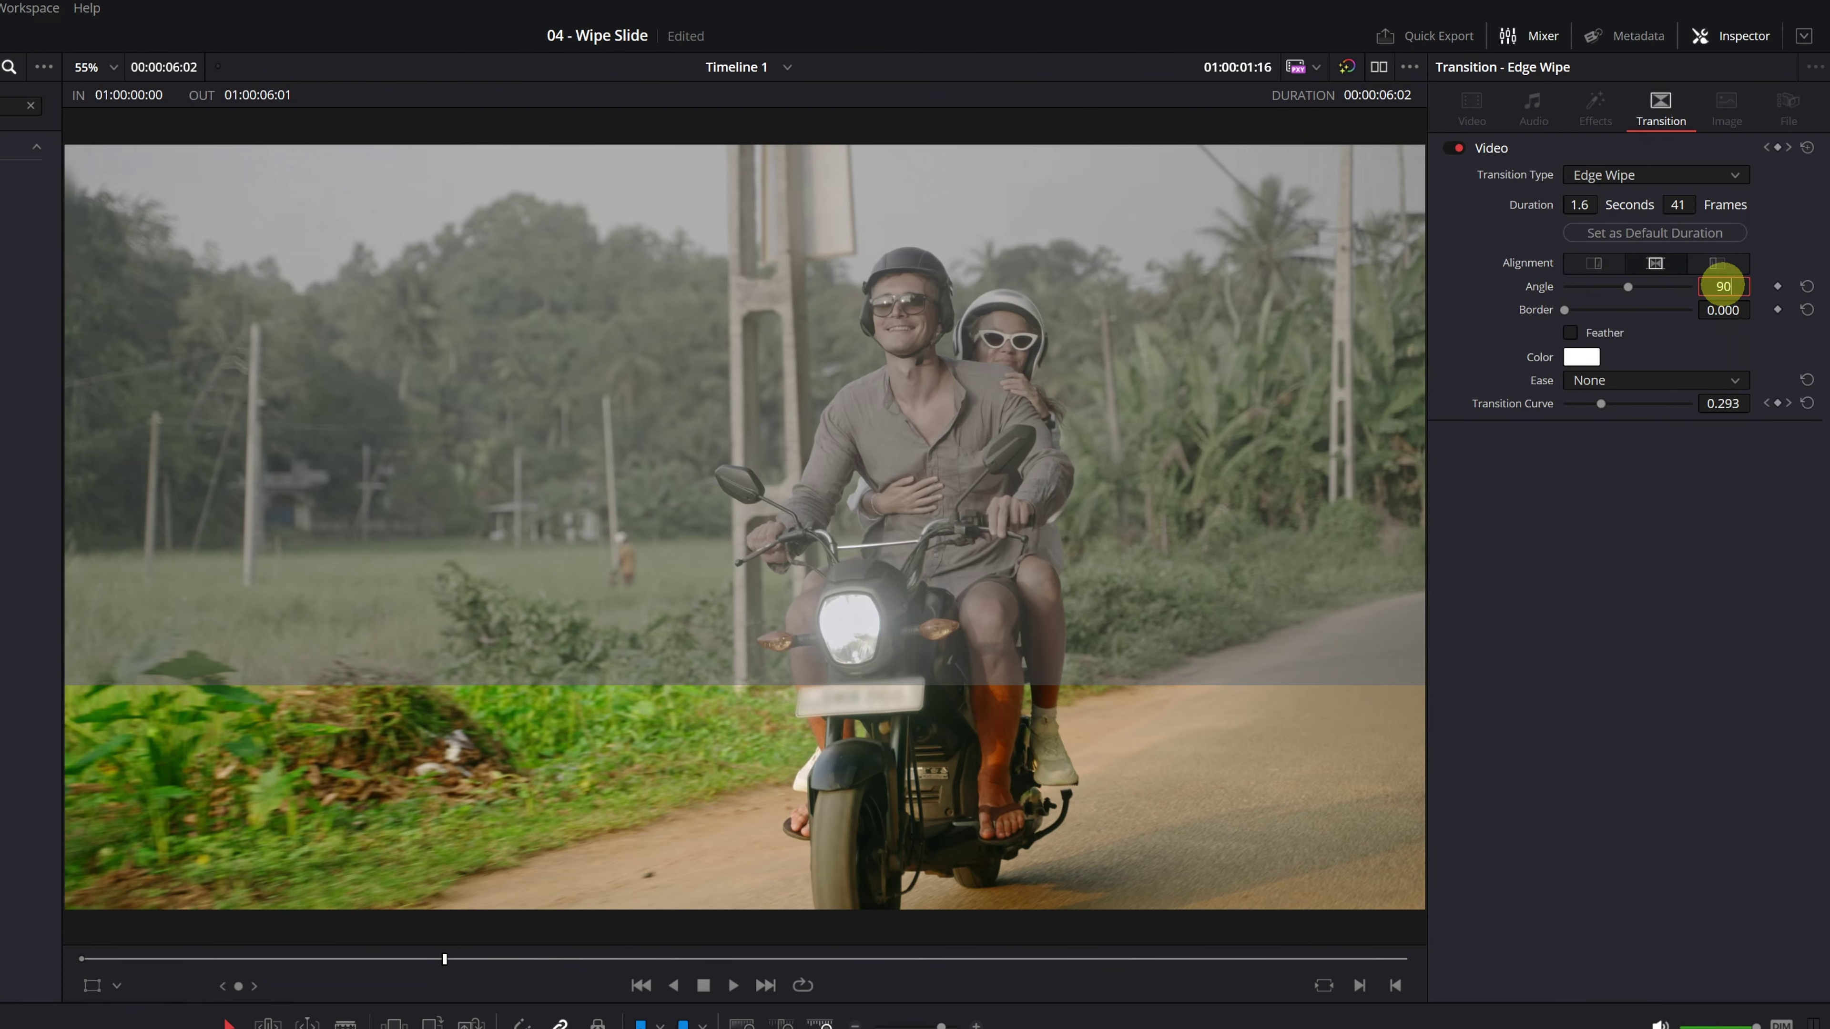
{"action": "key", "text": "Return"}
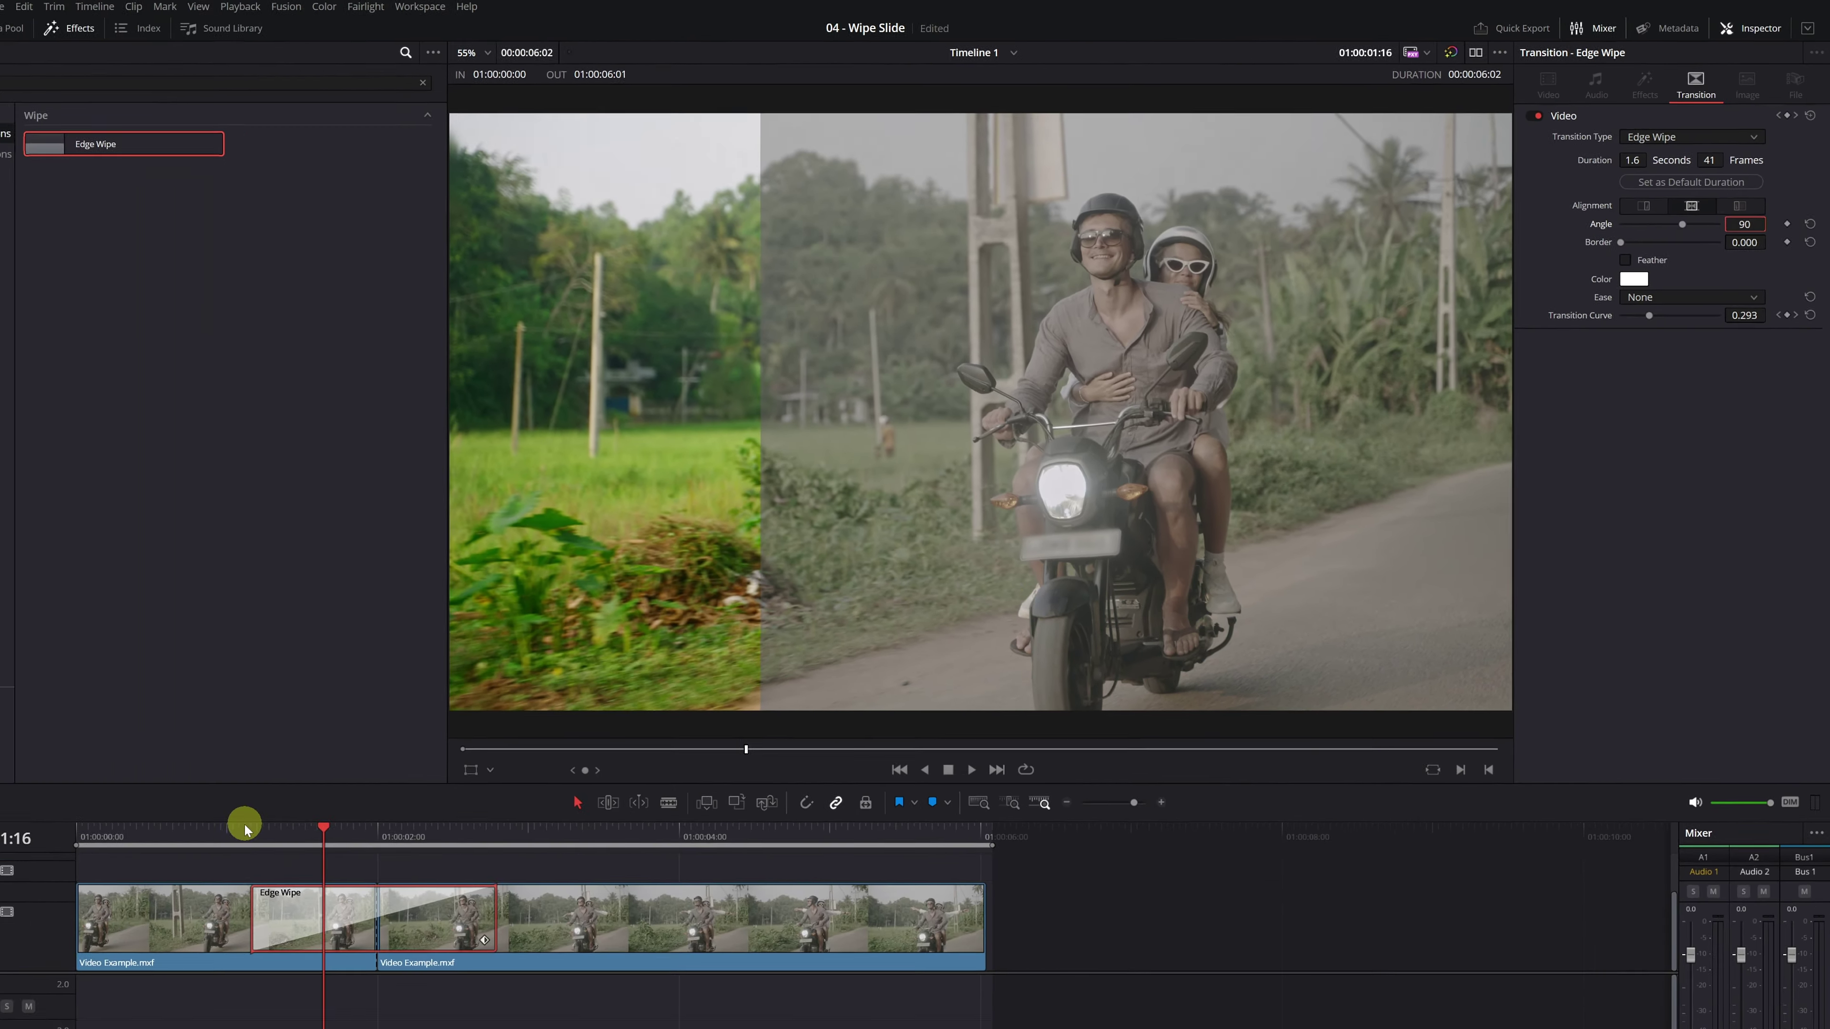
{"action": "left_click_drag", "start_coordinate": [319, 791], "coordinate": [450, 795]}
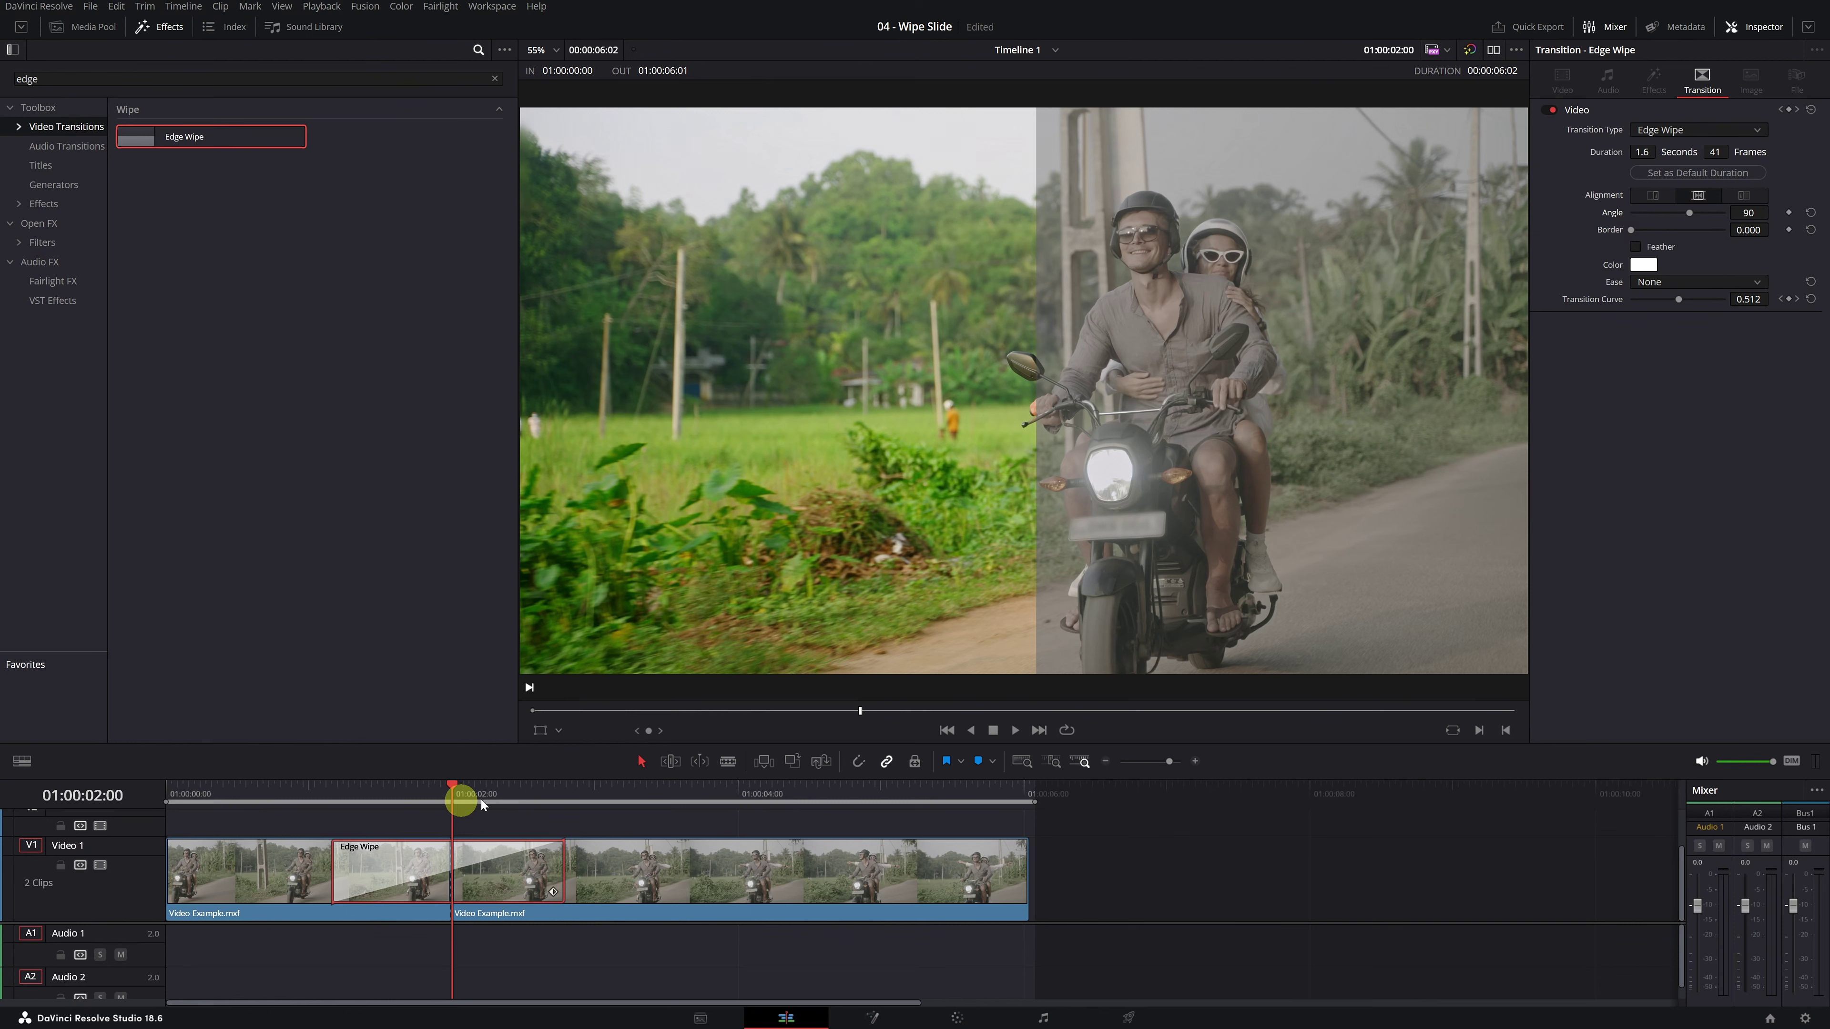
Step: Set the wipe border to 7.680, trying yellow but keeping the border colour white
{"action": "left_click_drag", "start_coordinate": [1634, 229], "coordinate": [1634, 240]}
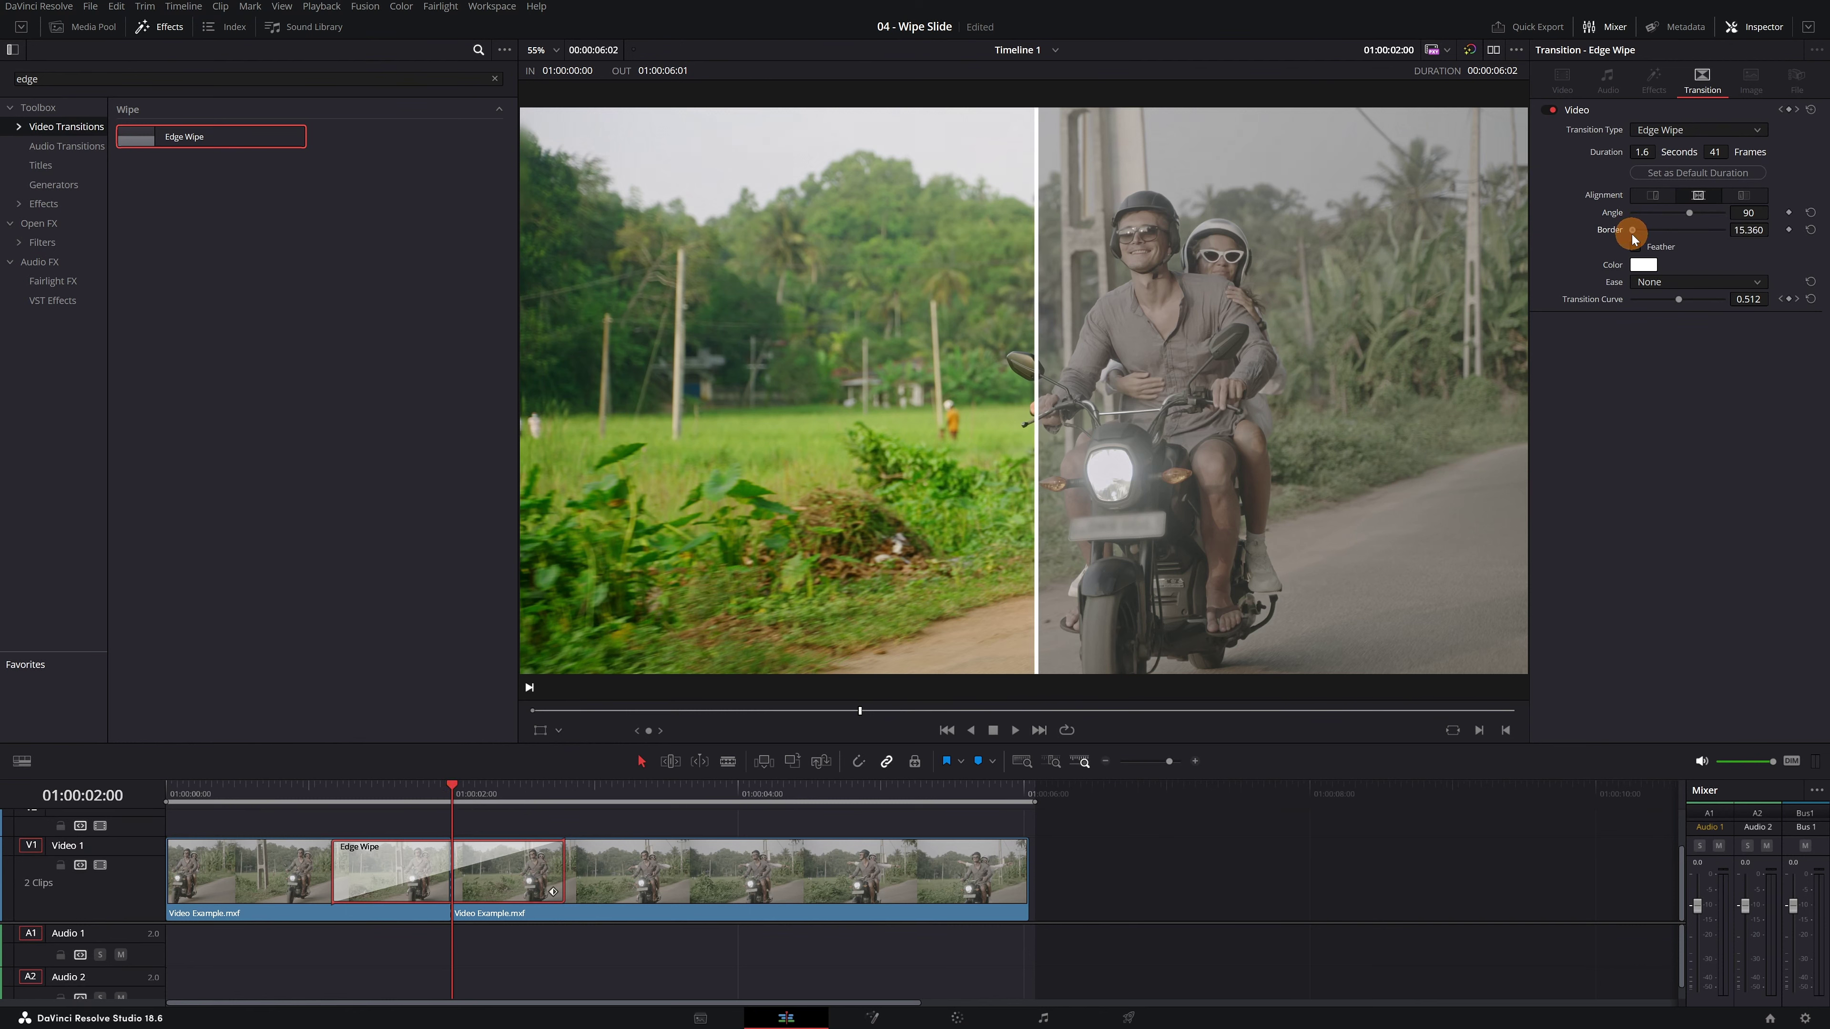
{"action": "left_click", "coordinate": [1643, 266]}
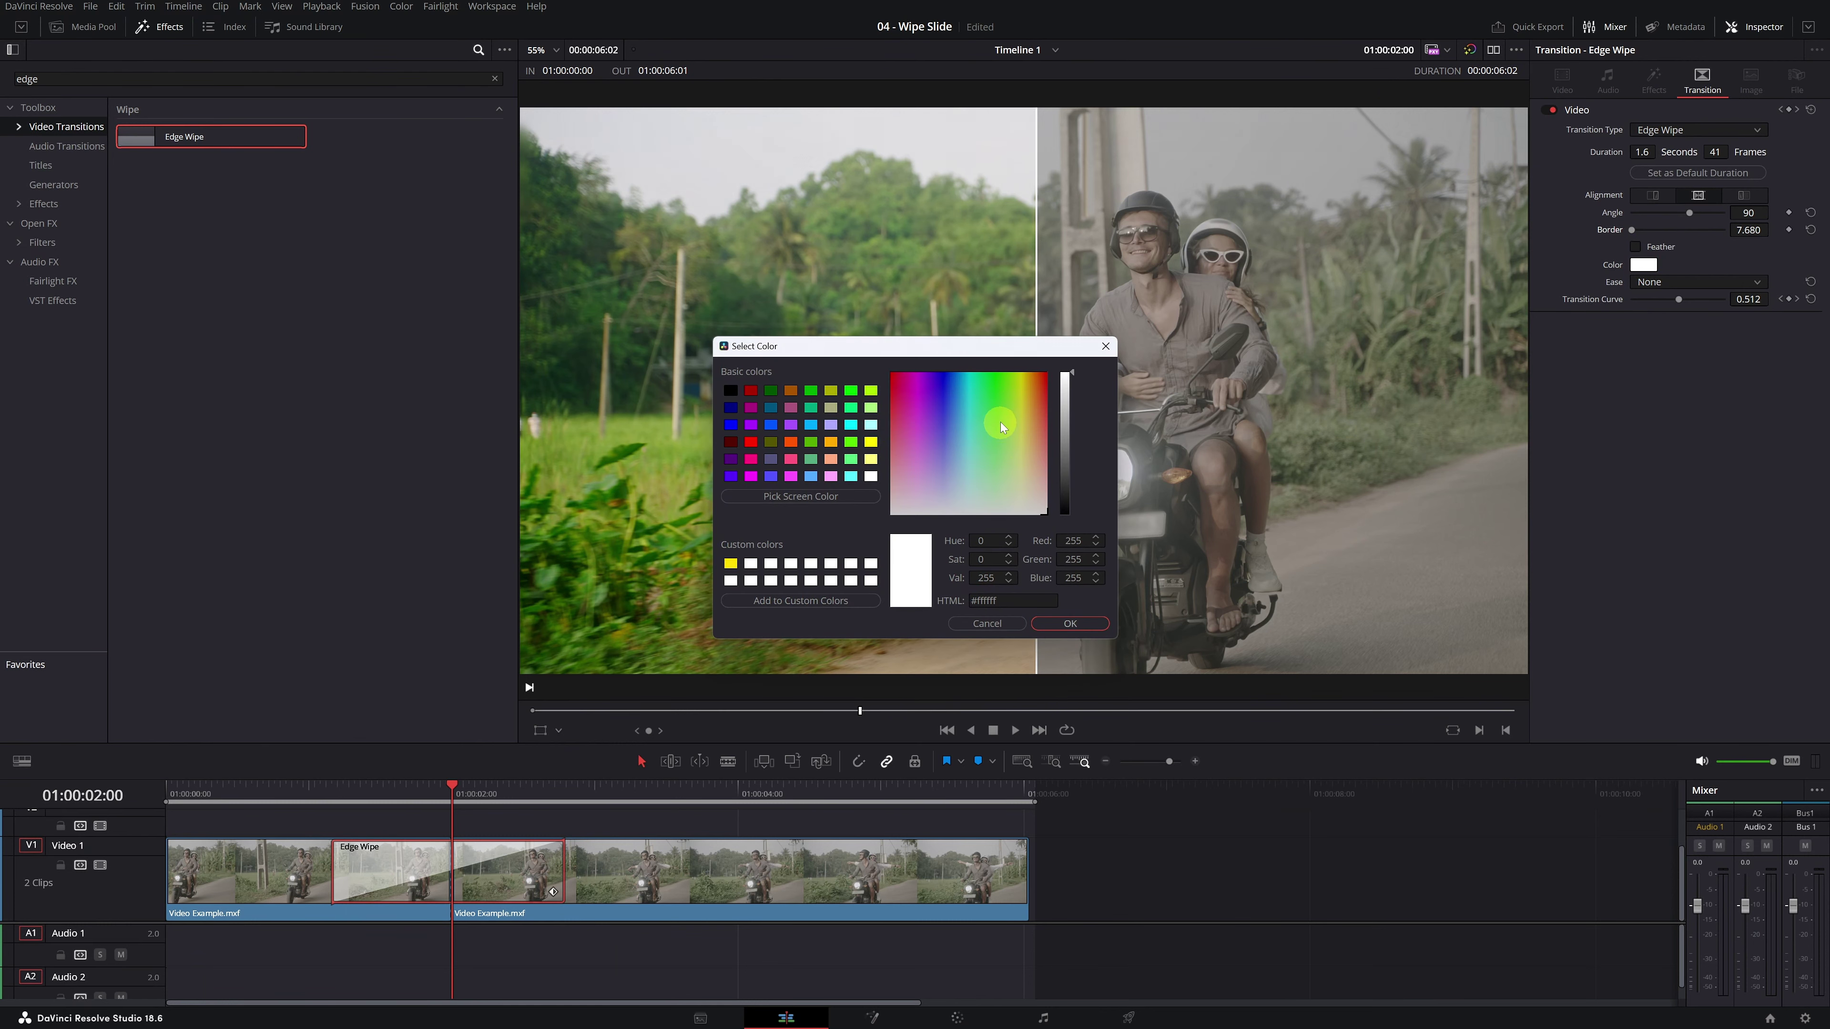
{"action": "left_click_drag", "start_coordinate": [998, 417], "coordinate": [1025, 402]}
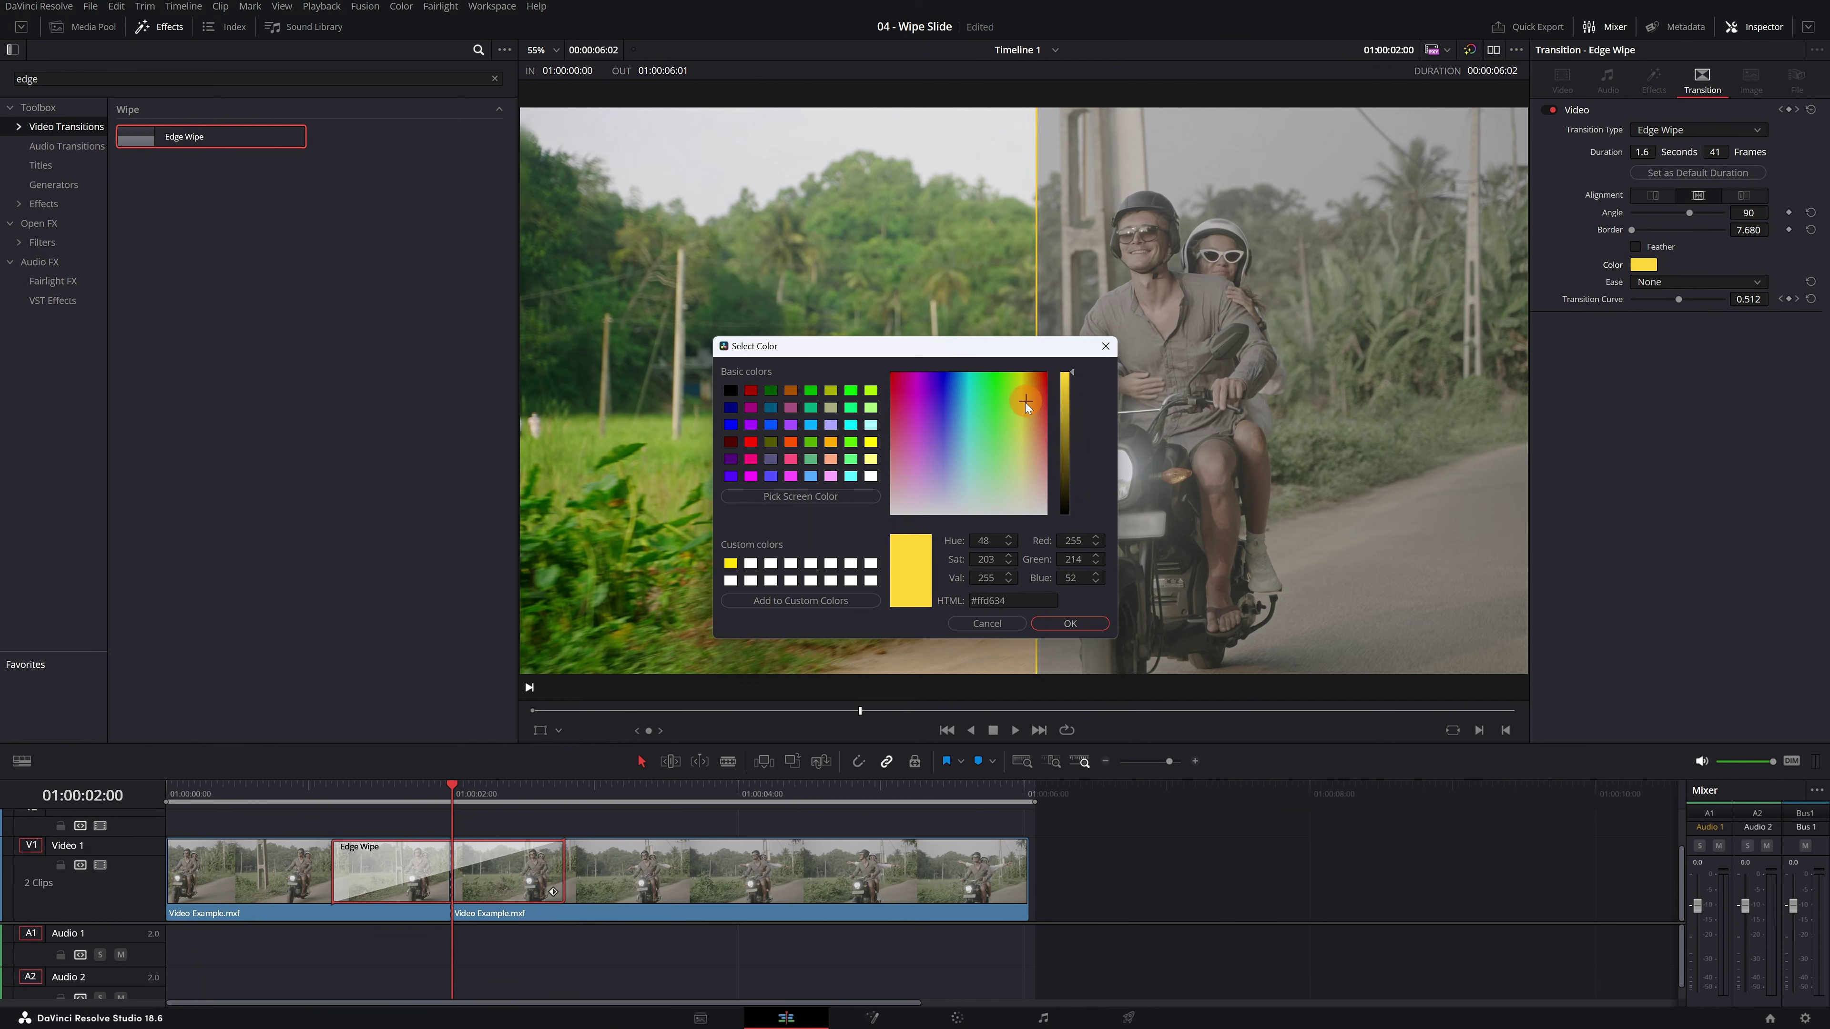
{"action": "left_click", "coordinate": [1106, 346]}
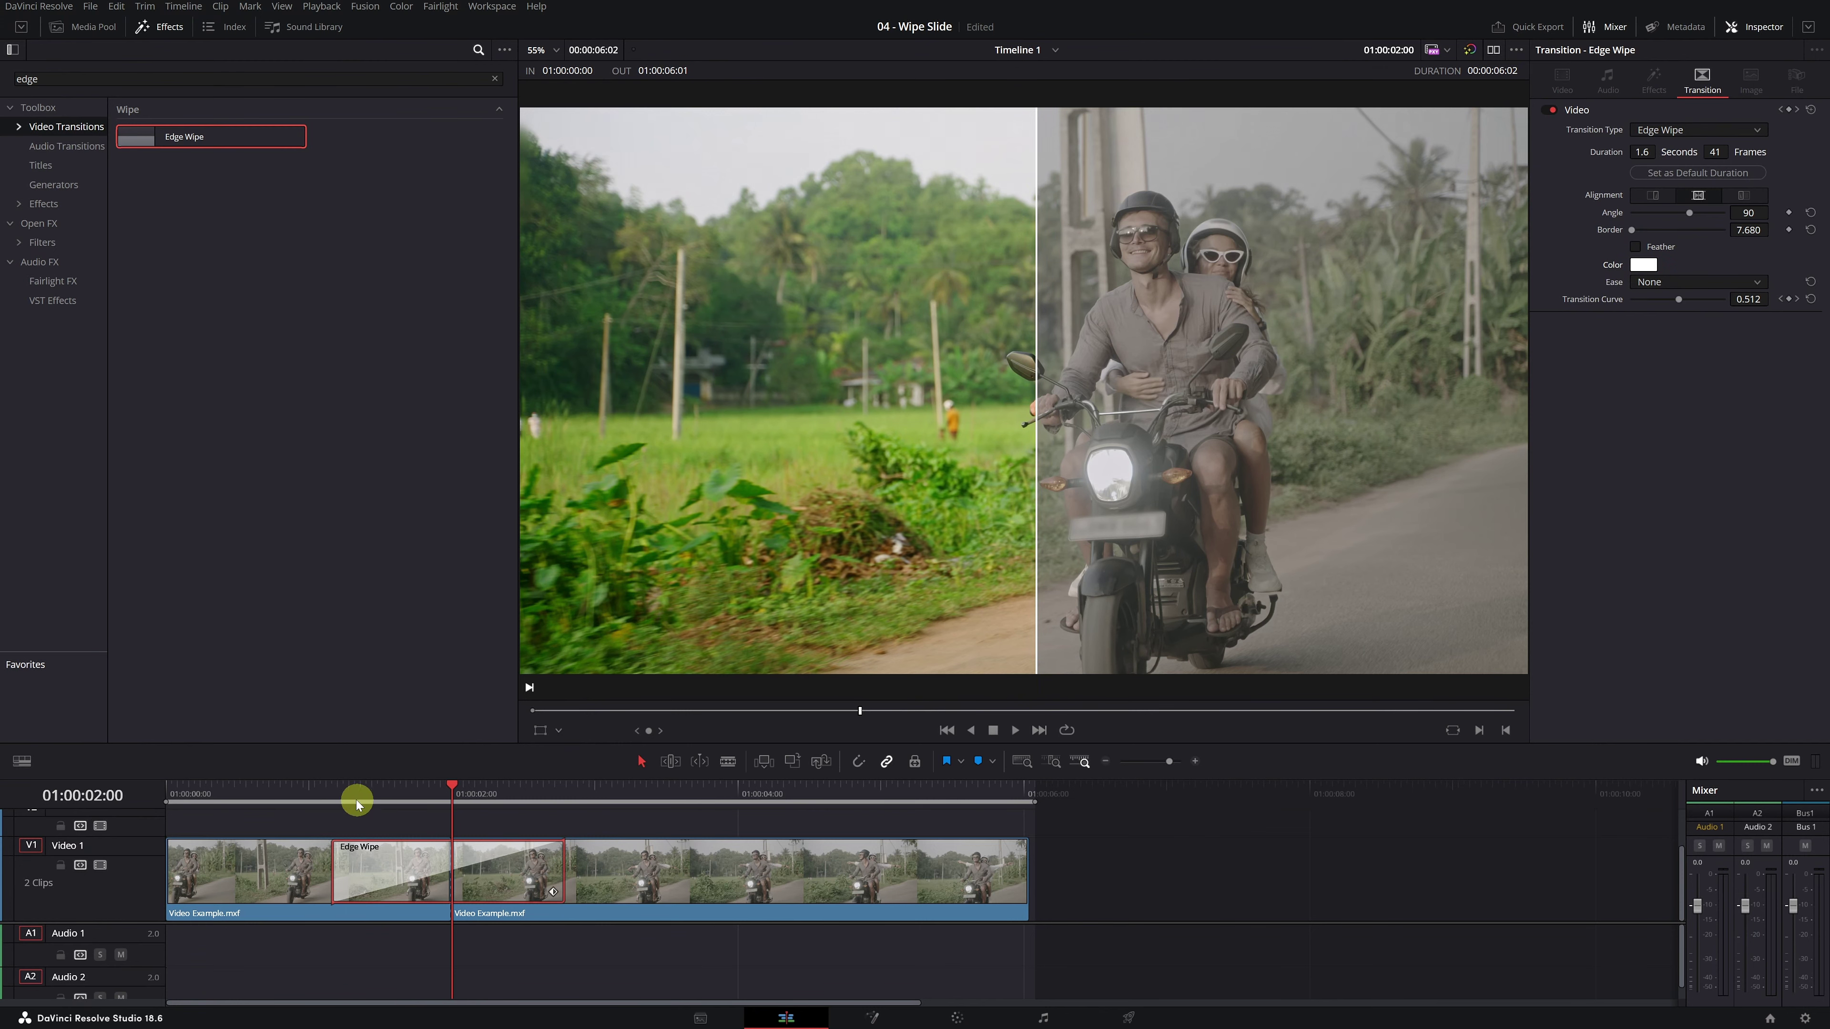
{"action": "left_click", "coordinate": [325, 801]}
{"action": "key", "text": "space"}
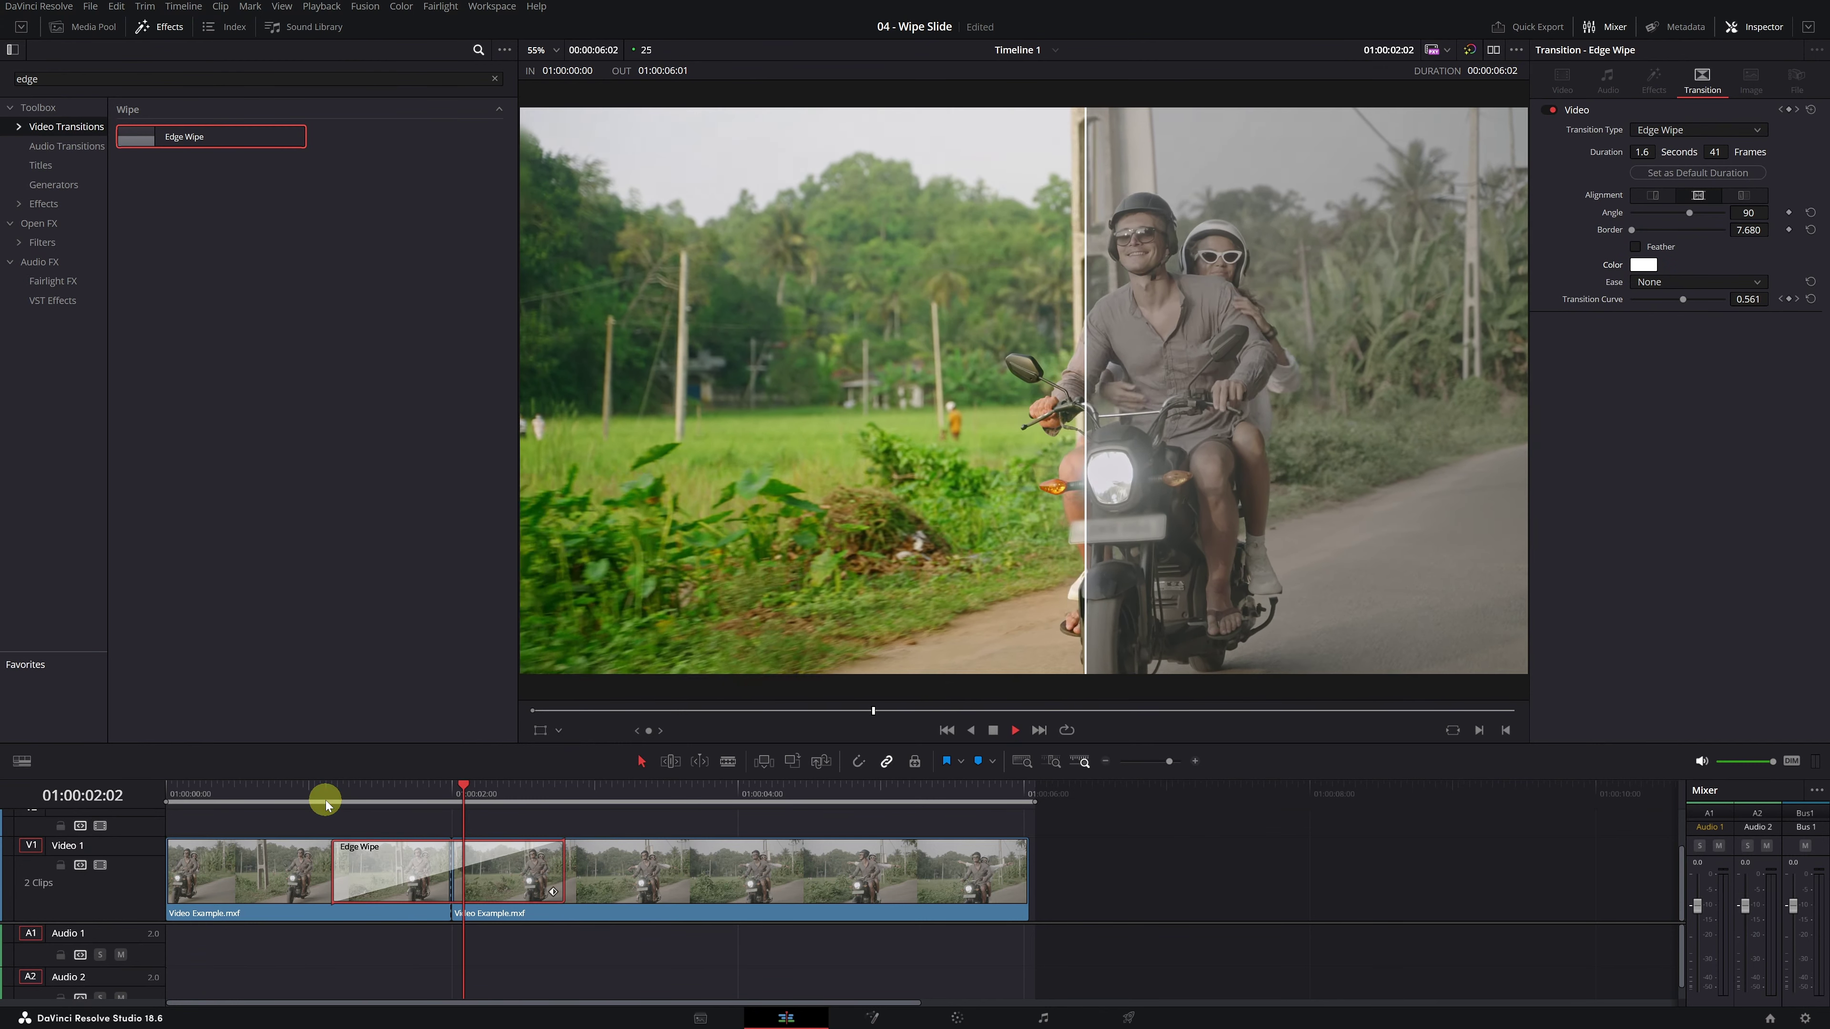
{"action": "left_click_drag", "start_coordinate": [326, 801], "coordinate": [366, 804]}
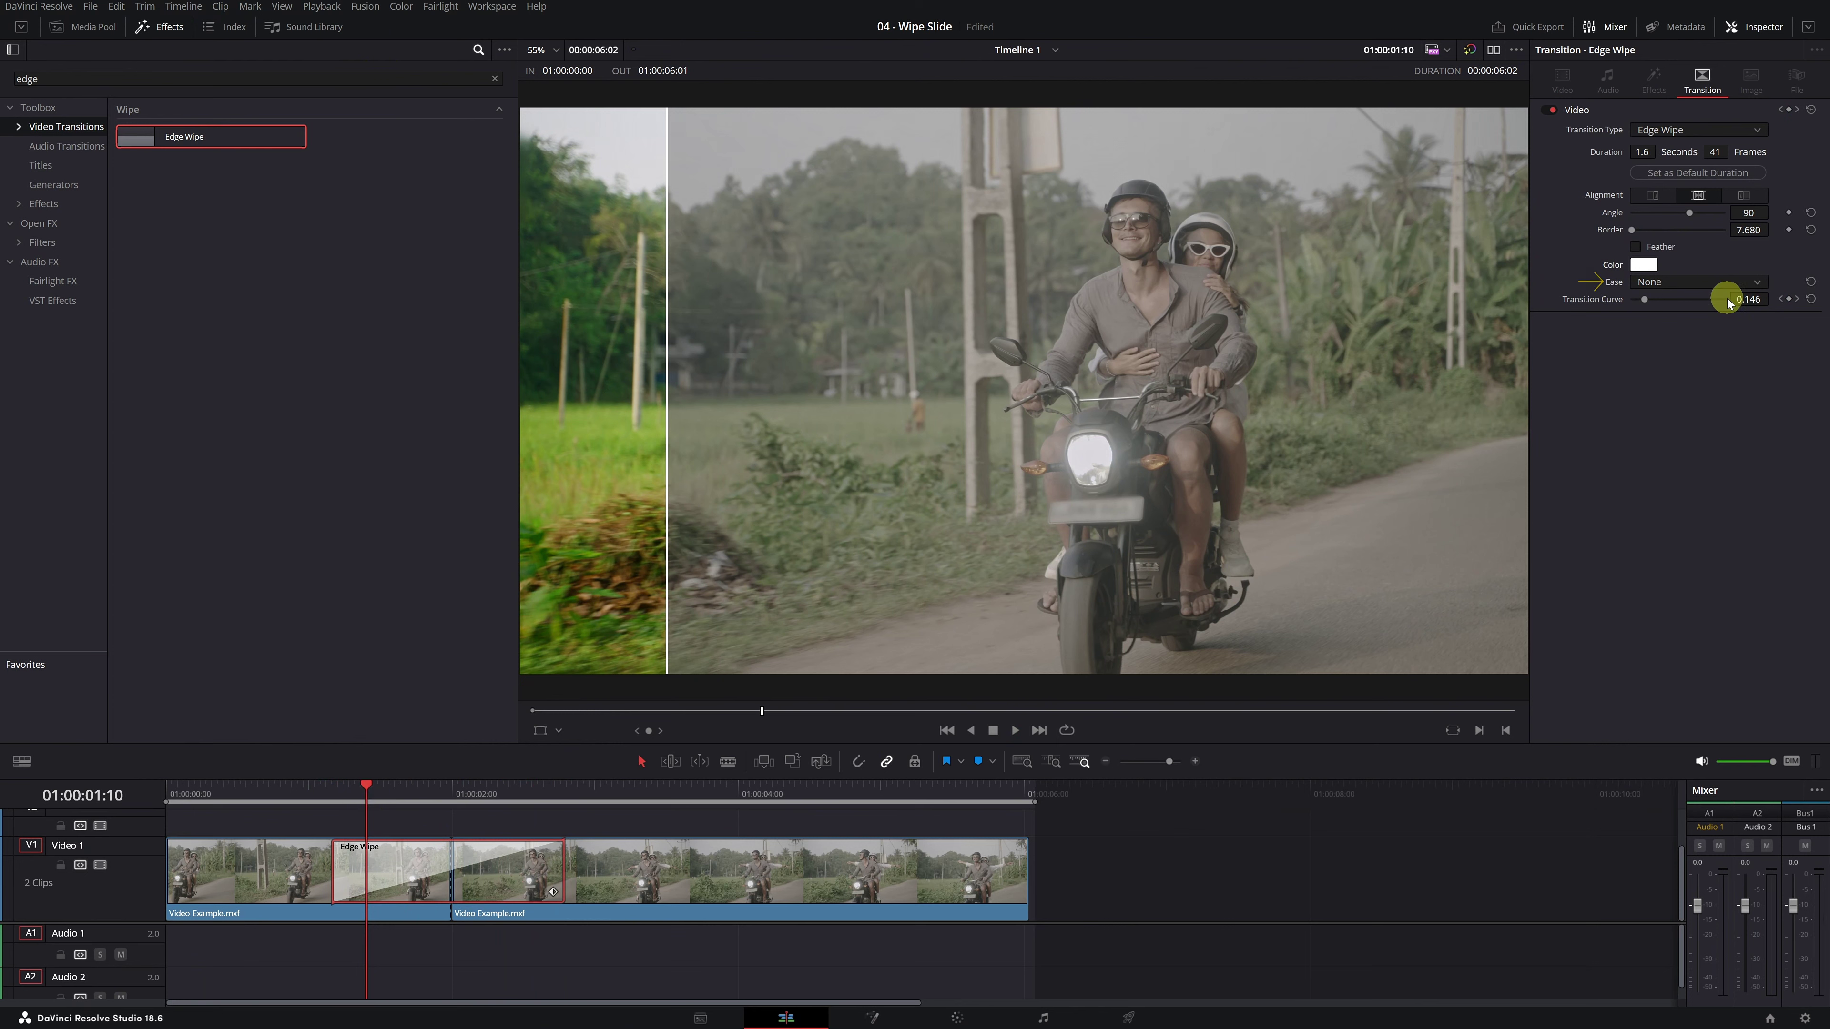
Step: Set the Edge Wipe's Ease to In & Out and play the transition from just before it
{"action": "left_click", "coordinate": [1744, 283]}
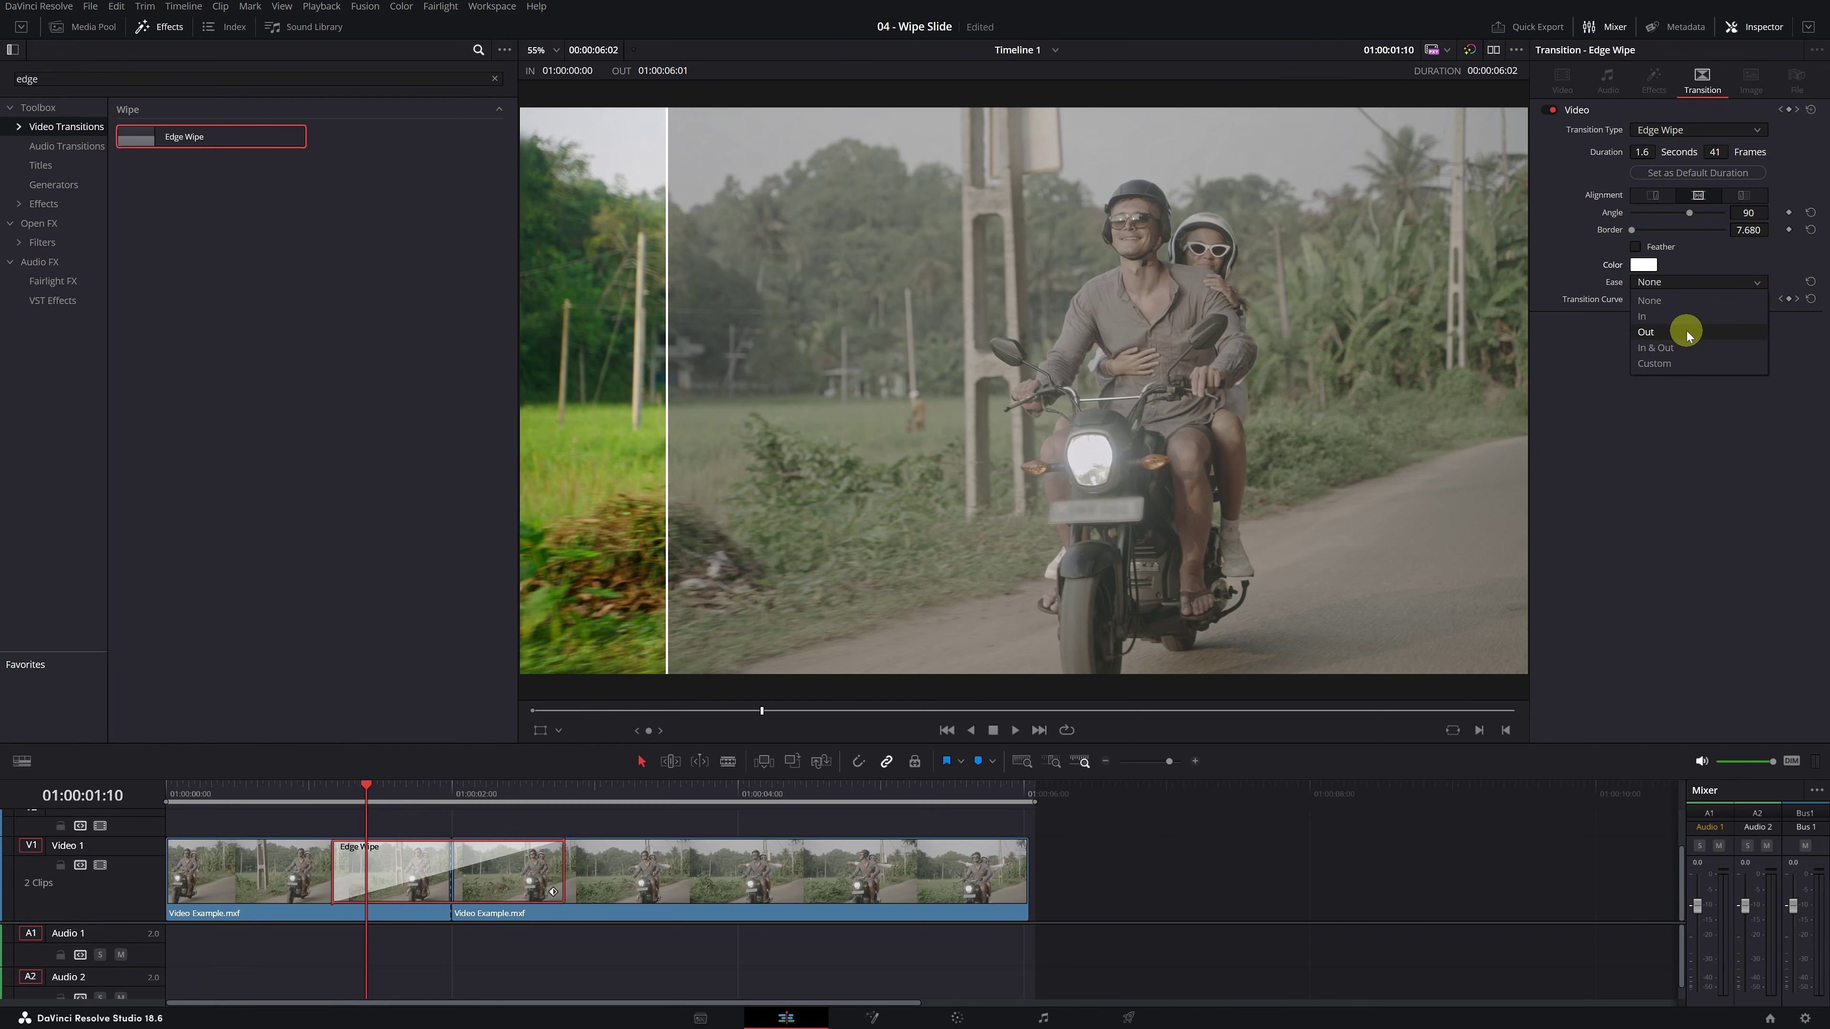
{"action": "left_click", "coordinate": [1684, 349]}
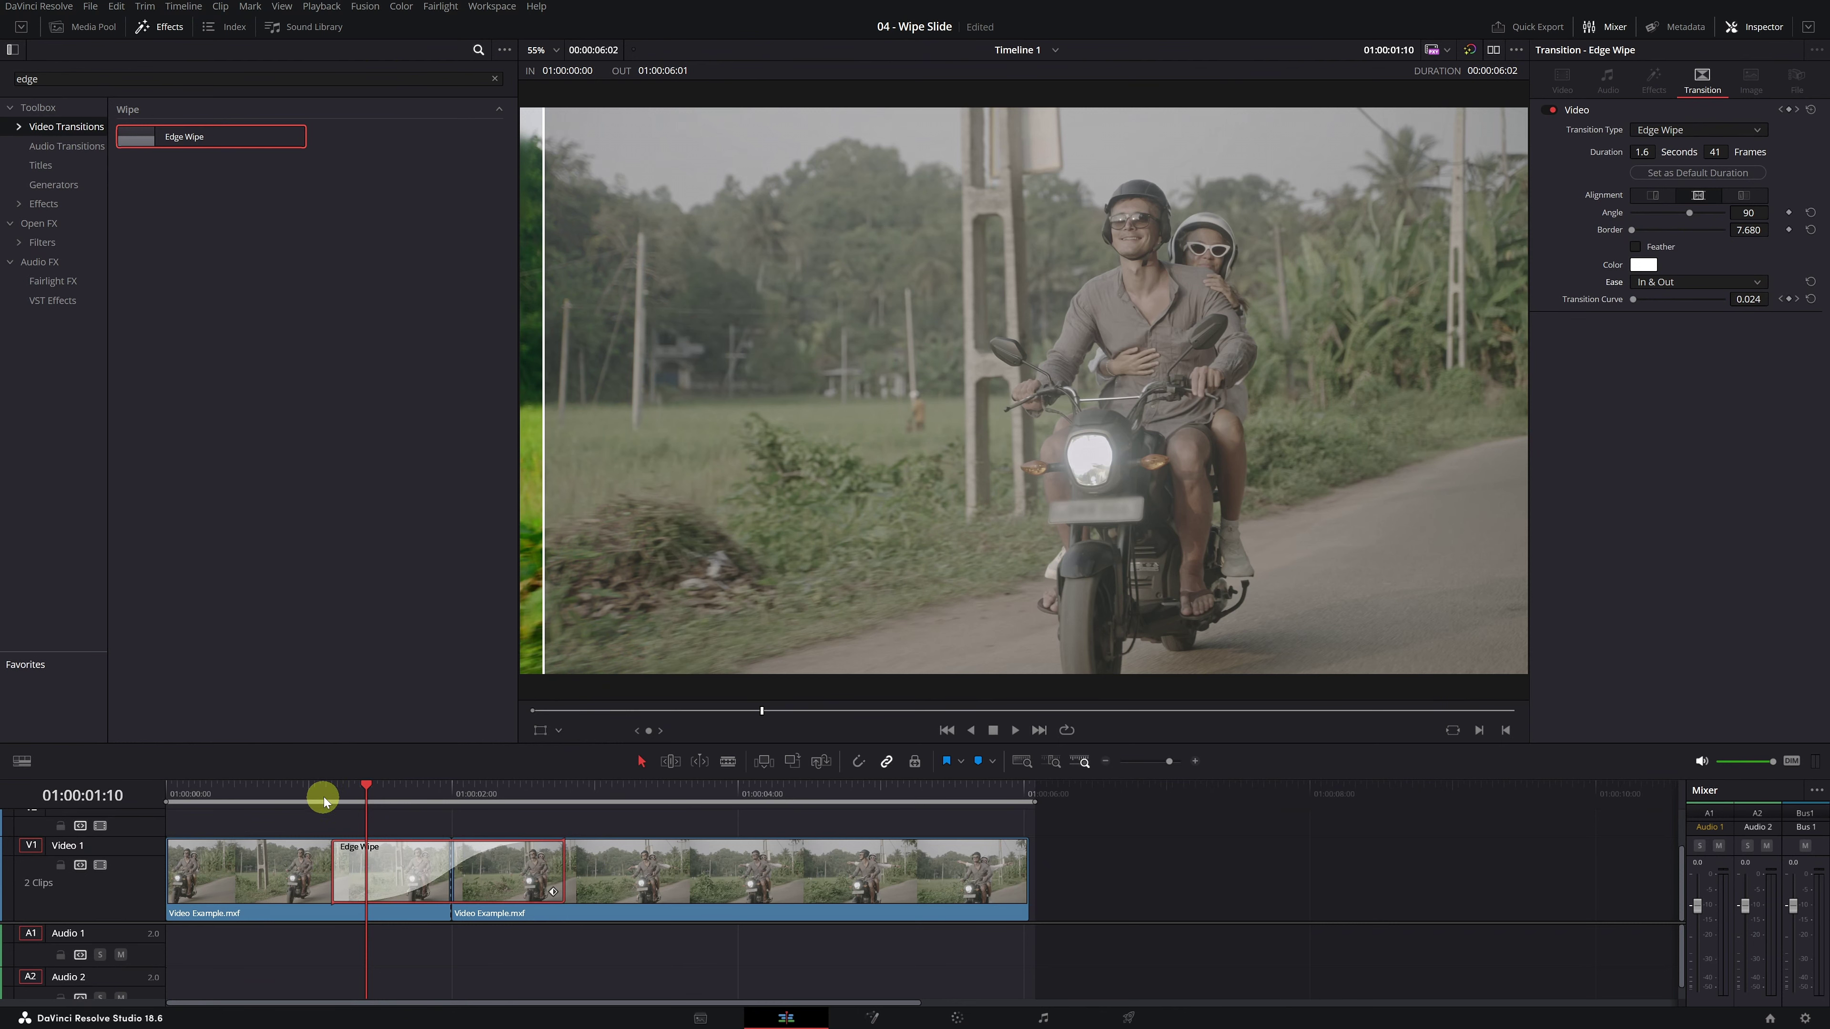
{"action": "left_click", "coordinate": [326, 795]}
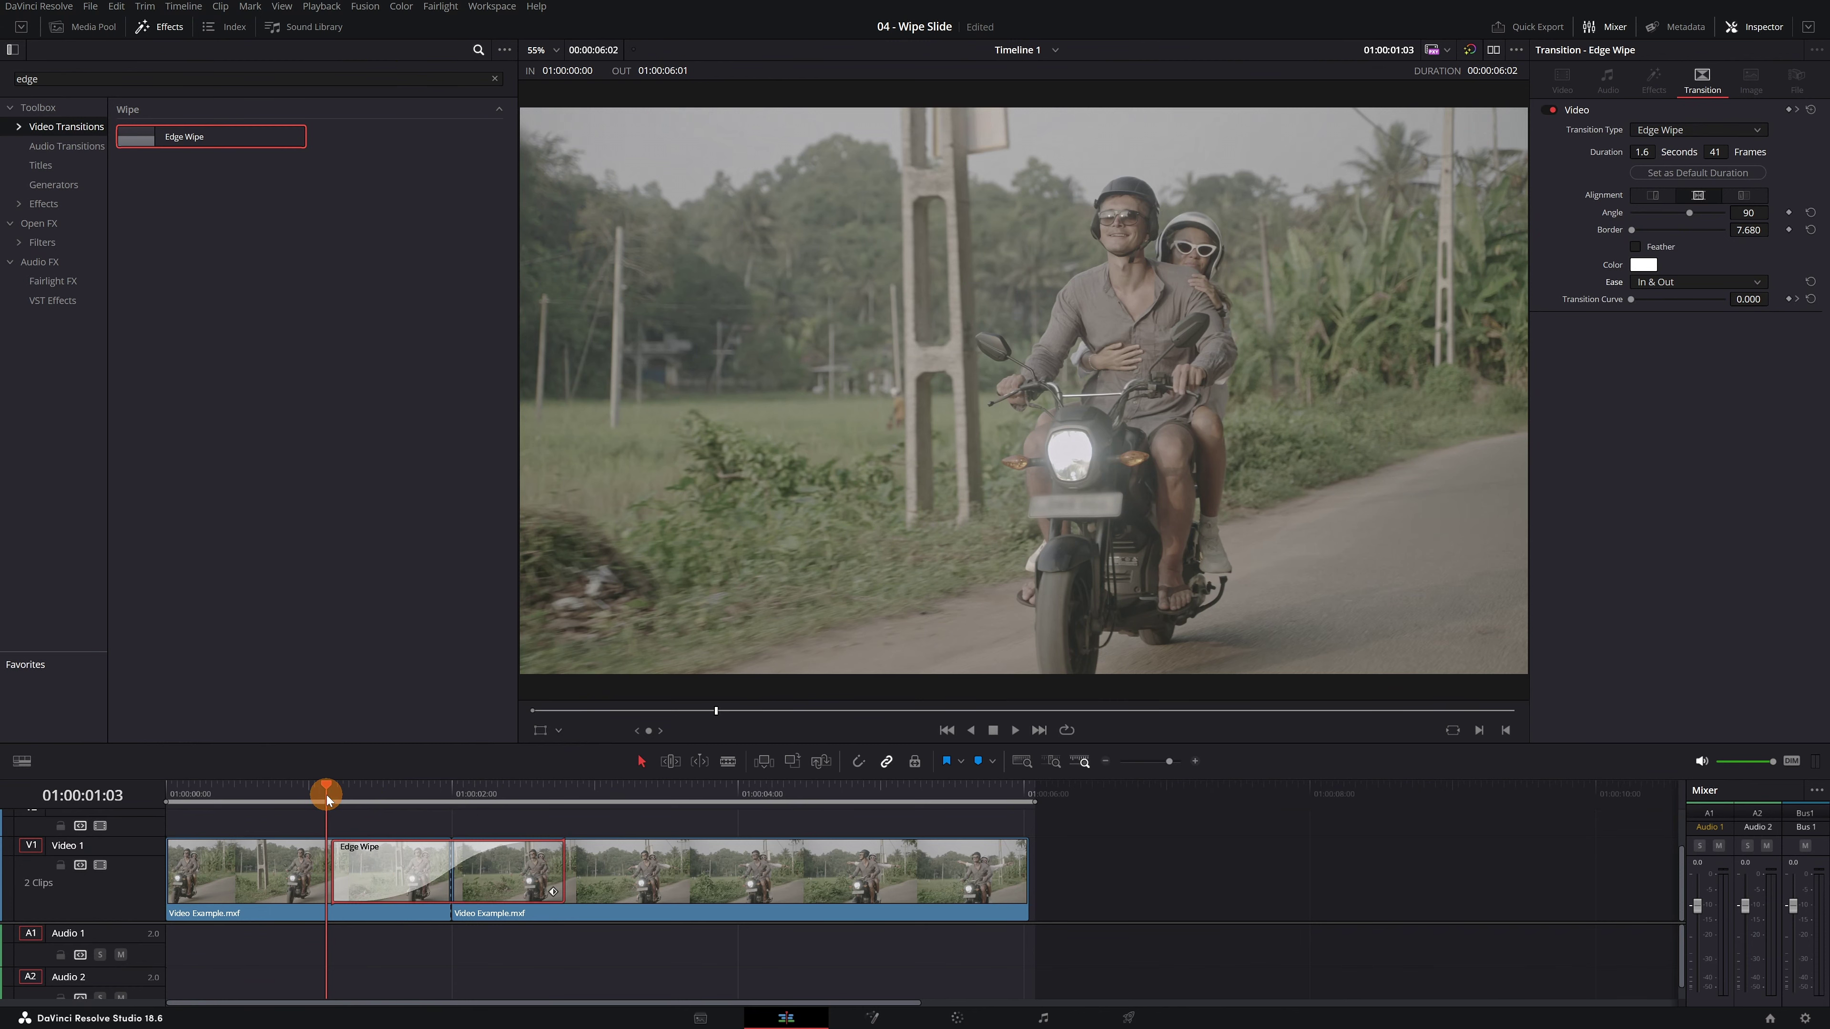
{"action": "key", "text": "space"}
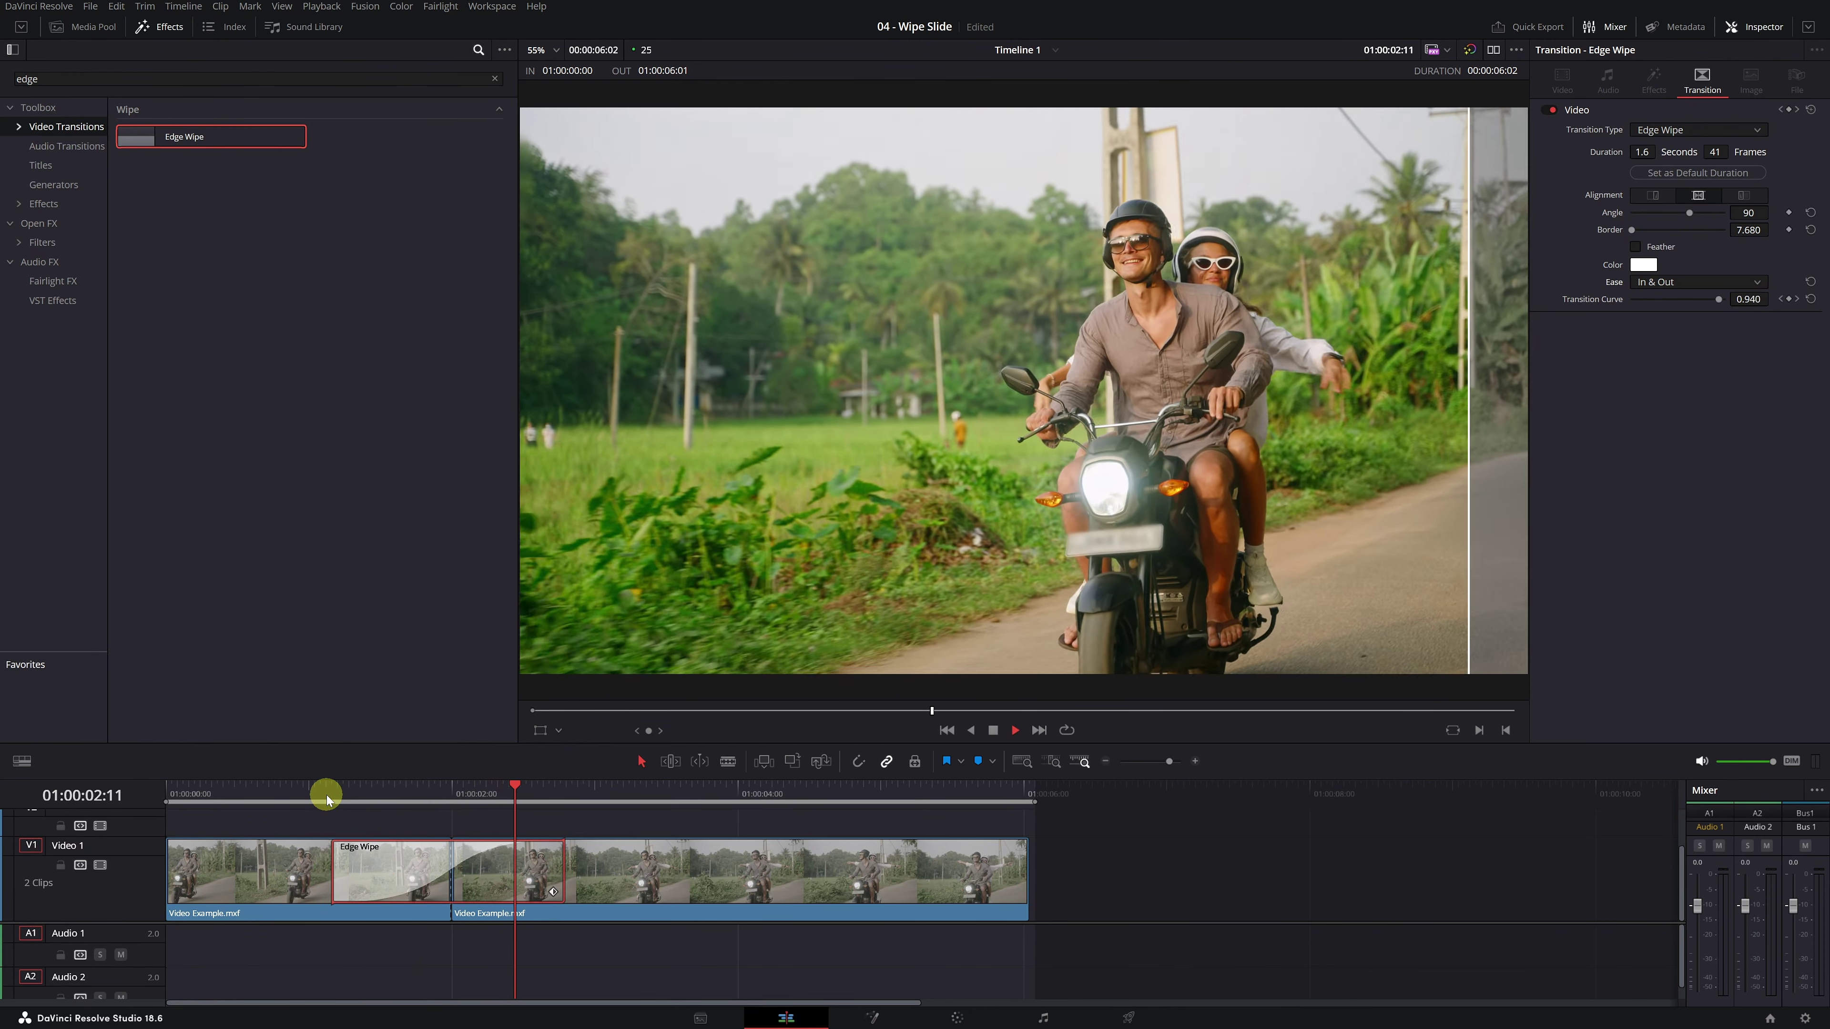